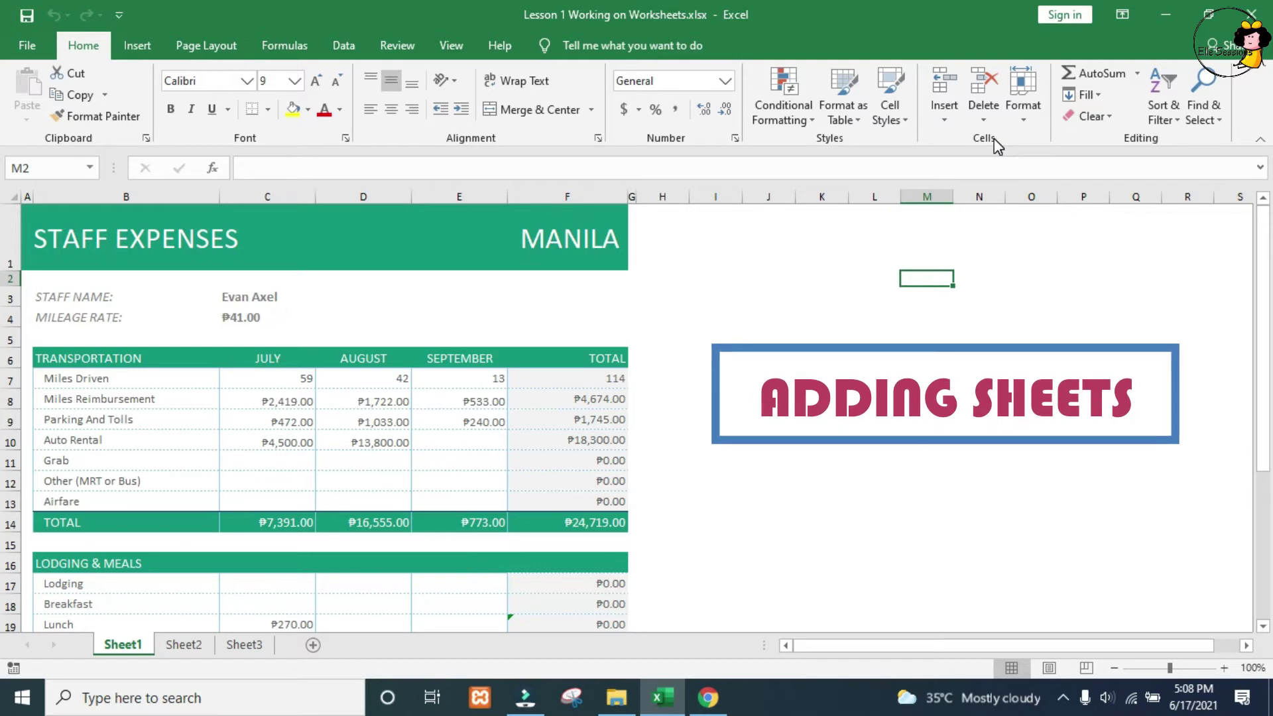
Add a new blank worksheet after Sheet1 and move it between Sheet2 and Sheet3
left_click(313, 646)
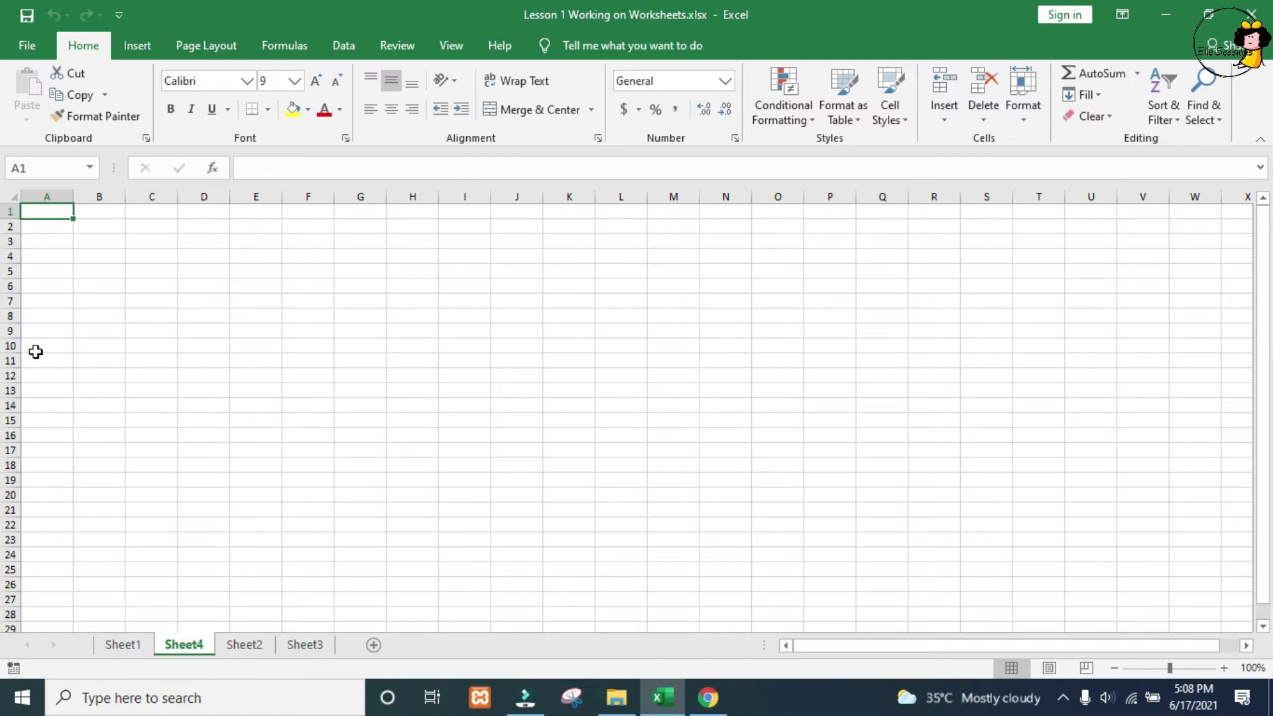
left_click(195, 645)
left_click_drag(177, 654, 177, 656)
left_click_drag(177, 657, 176, 657)
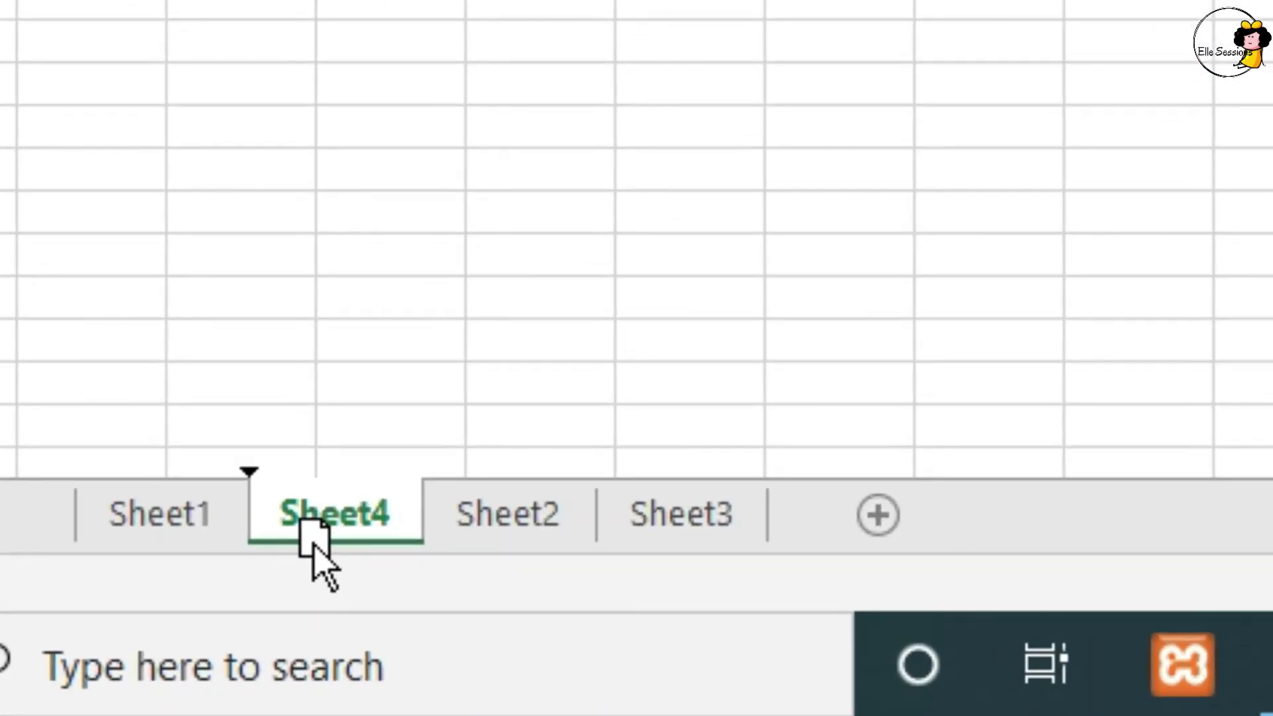
left_click_drag(313, 544, 332, 511)
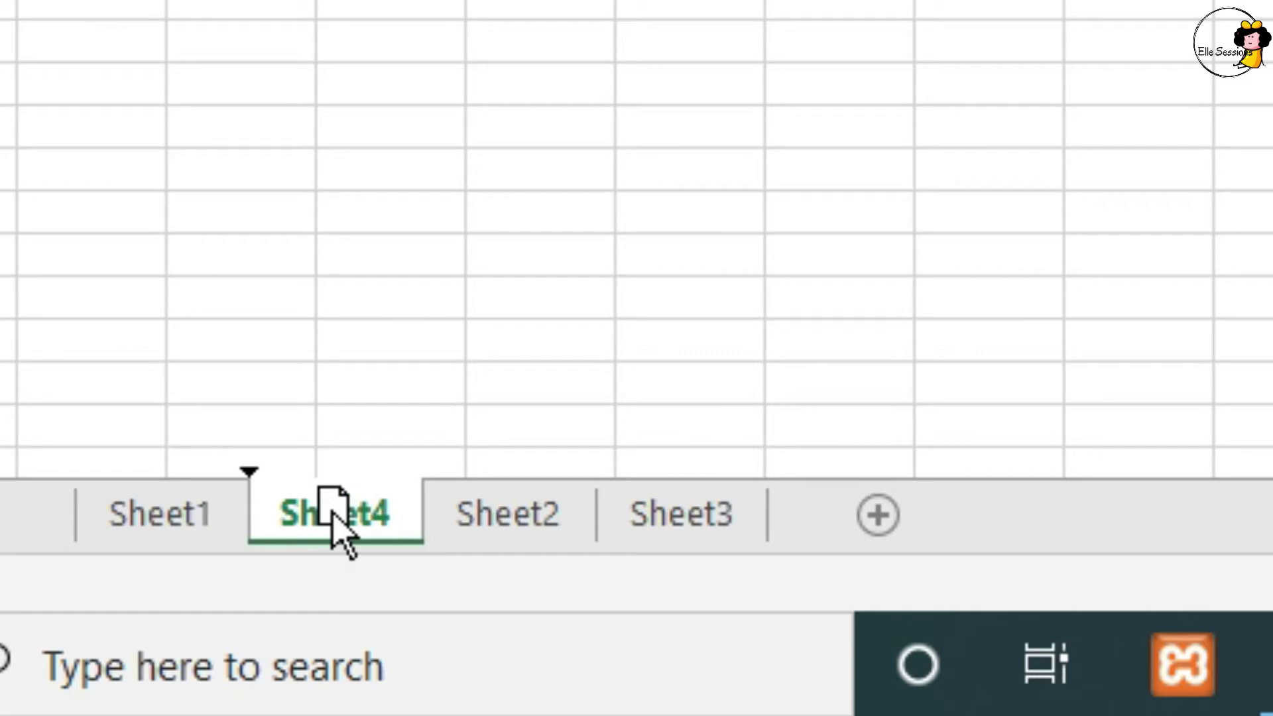
left_click_drag(331, 510, 606, 505)
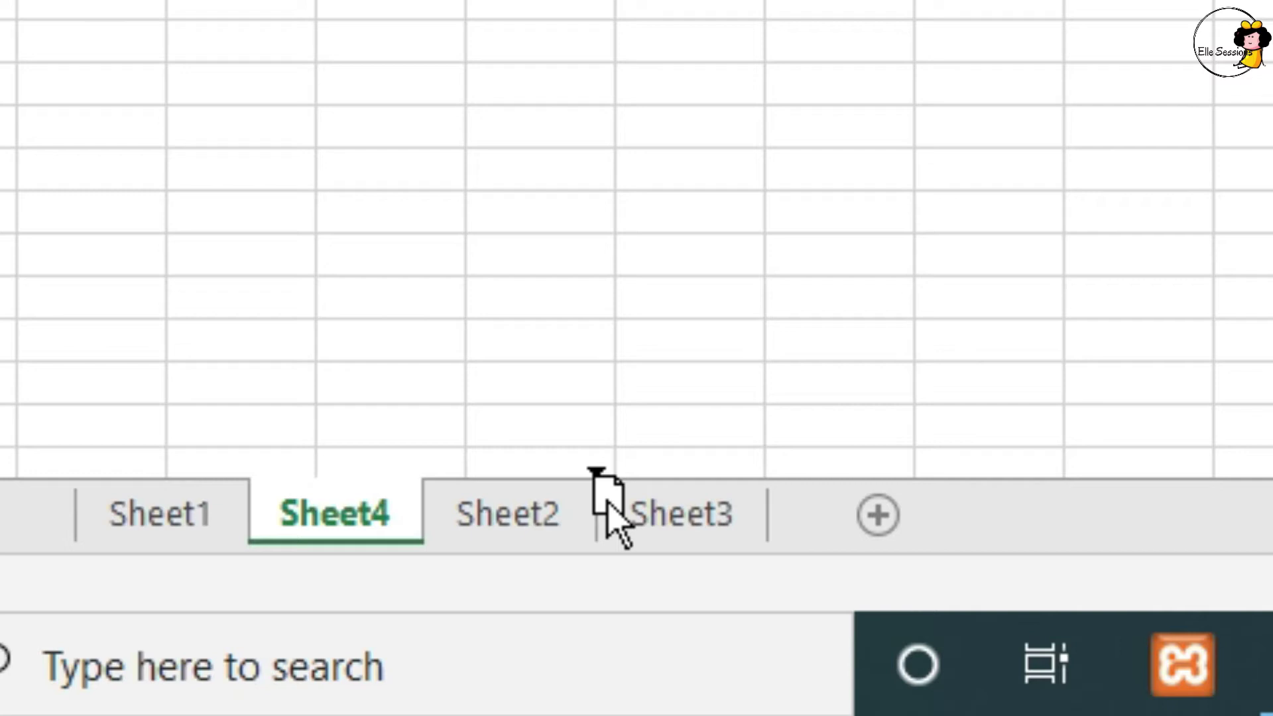
left_click_drag(605, 499, 608, 504)
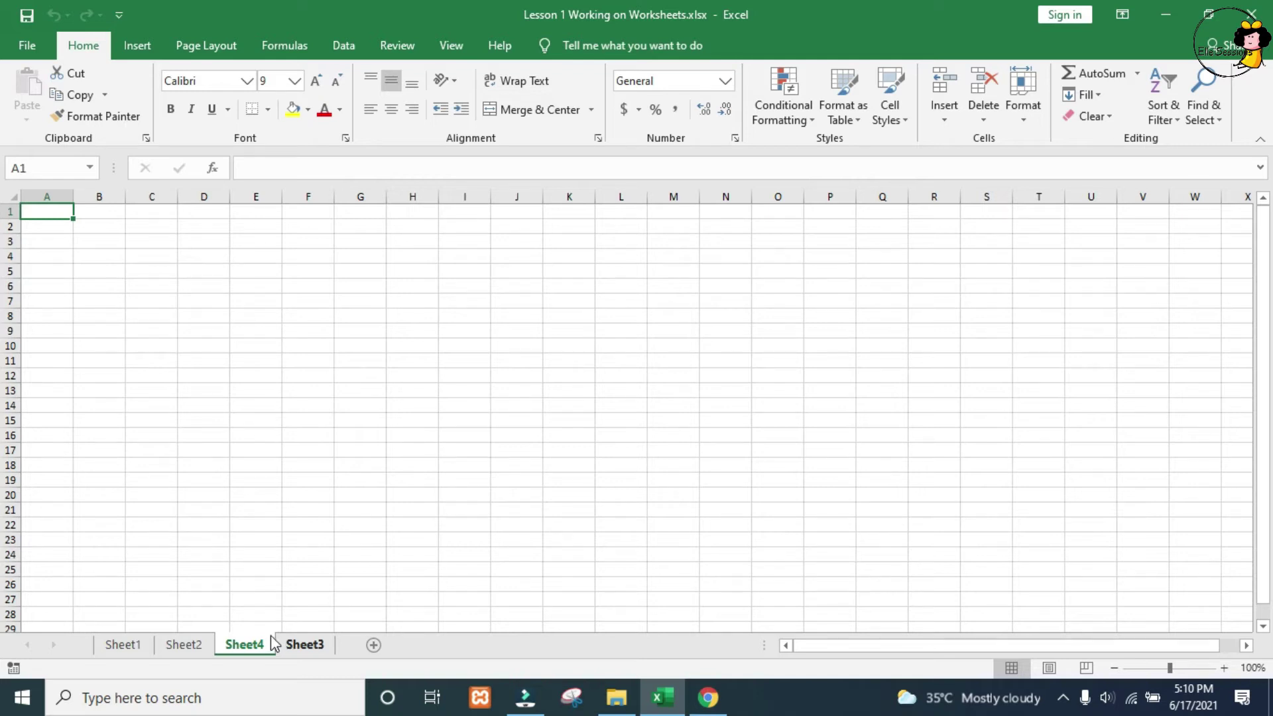
Create a copy of Sheet2 at the end of the same workbook
right_click(194, 651)
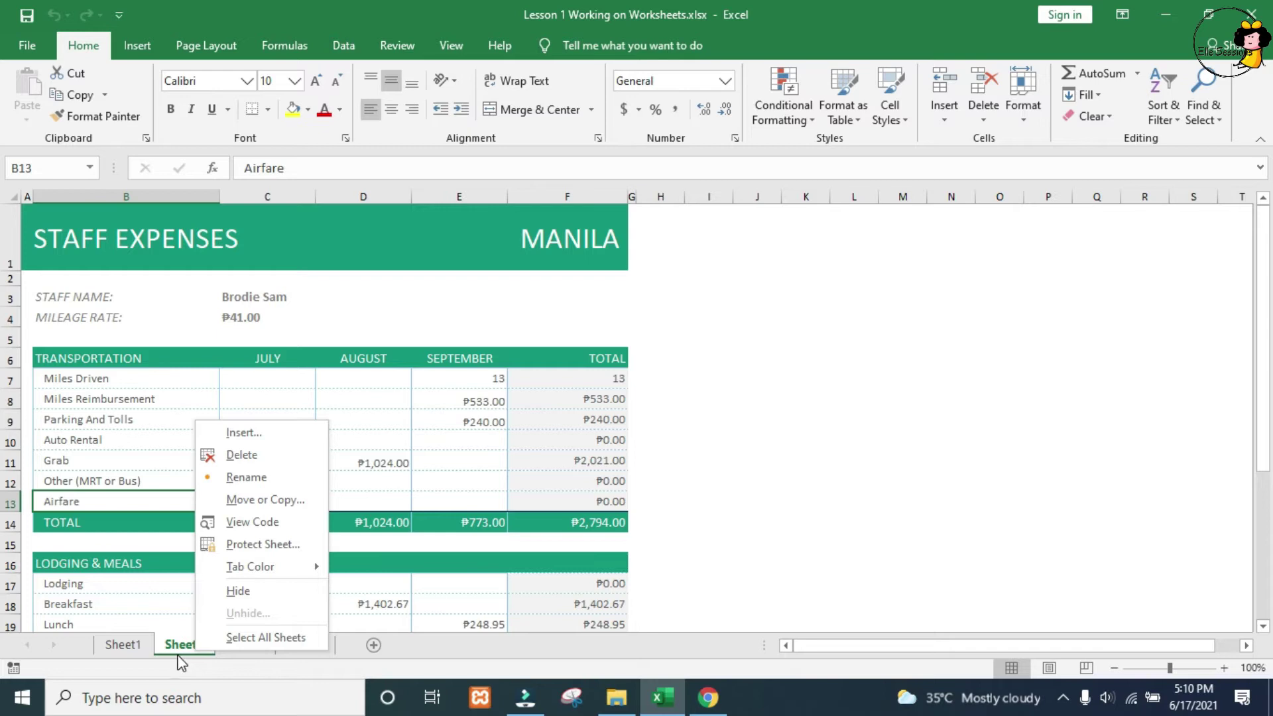
key("Down")
key("Down")
key("Down")
key("Down")
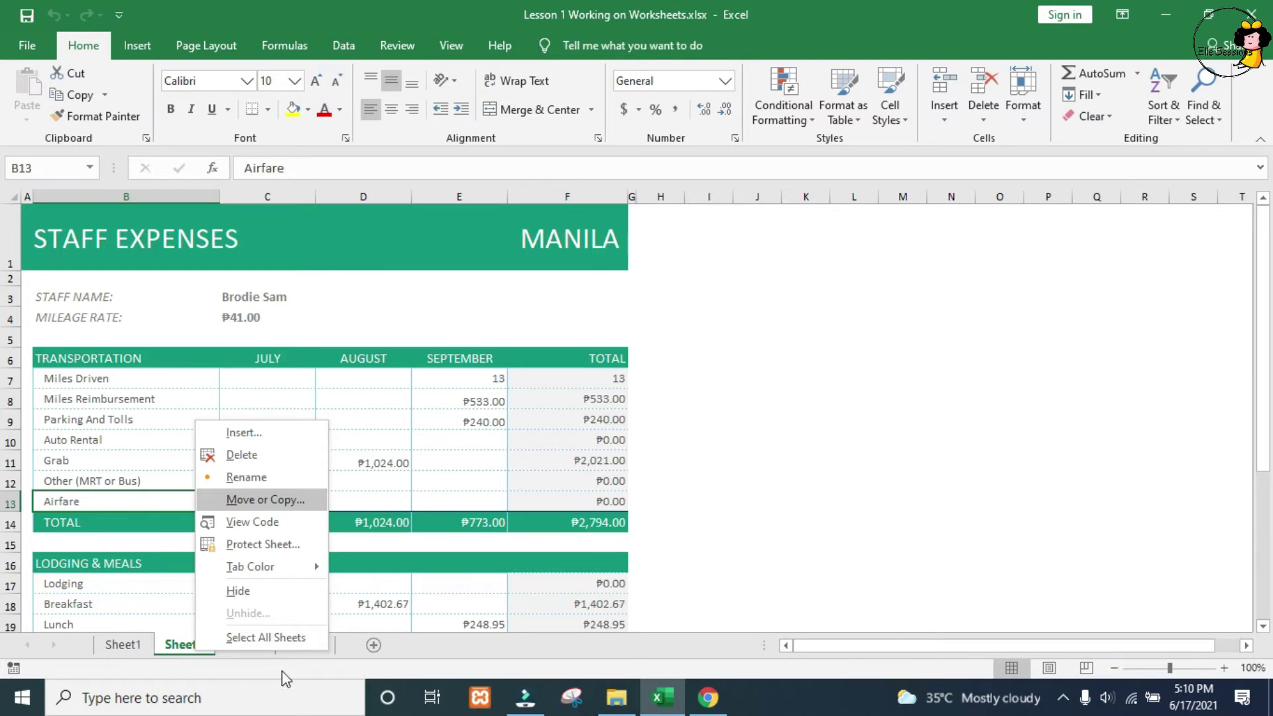
left_click(292, 501)
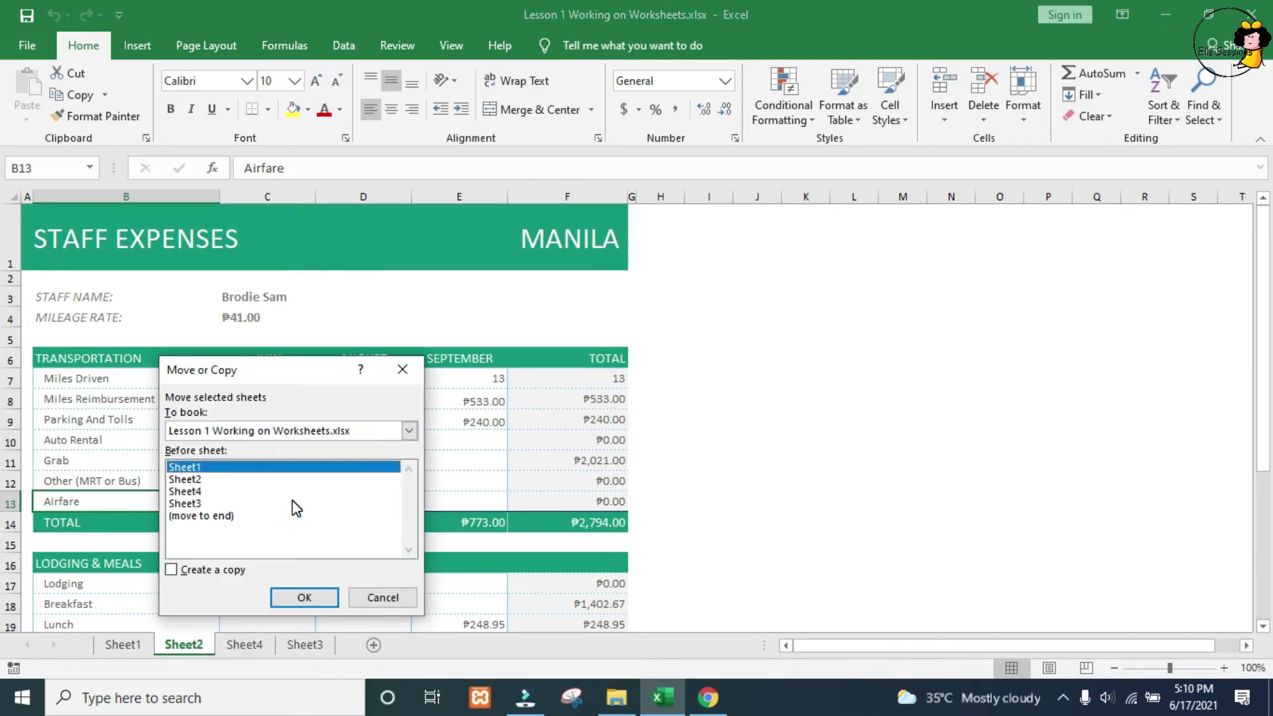
left_click(192, 568)
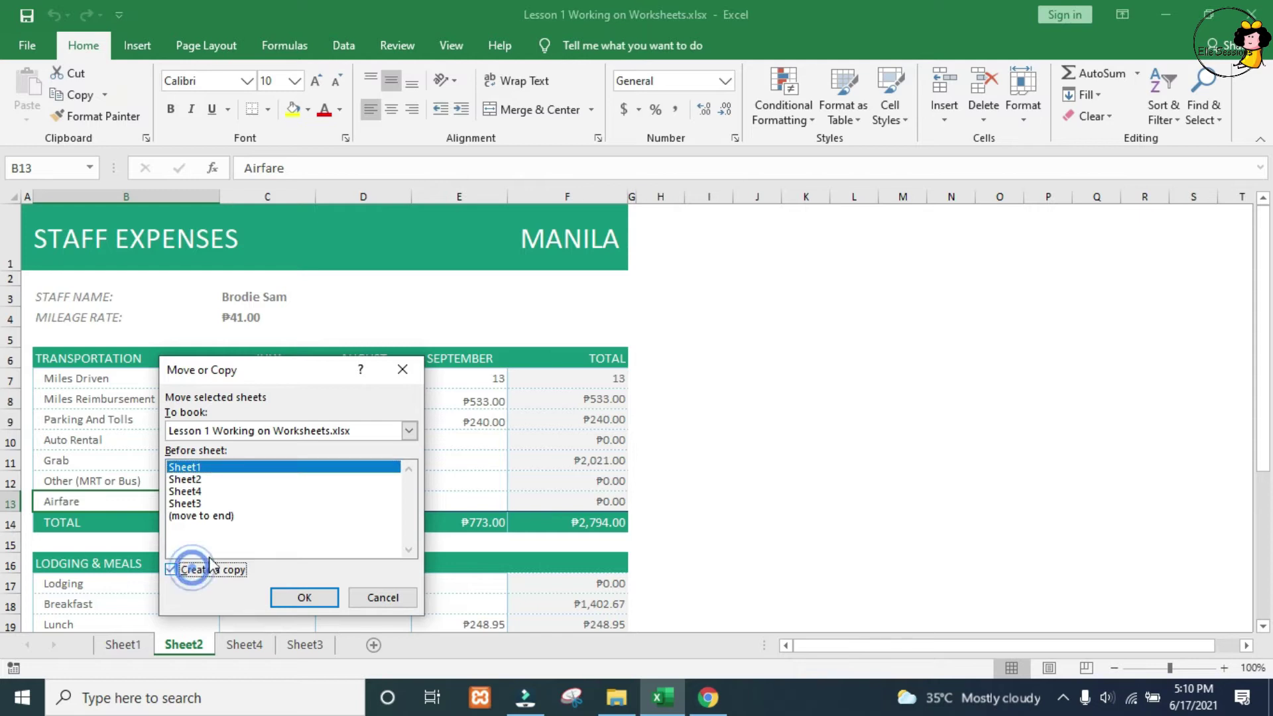
left_click(222, 515)
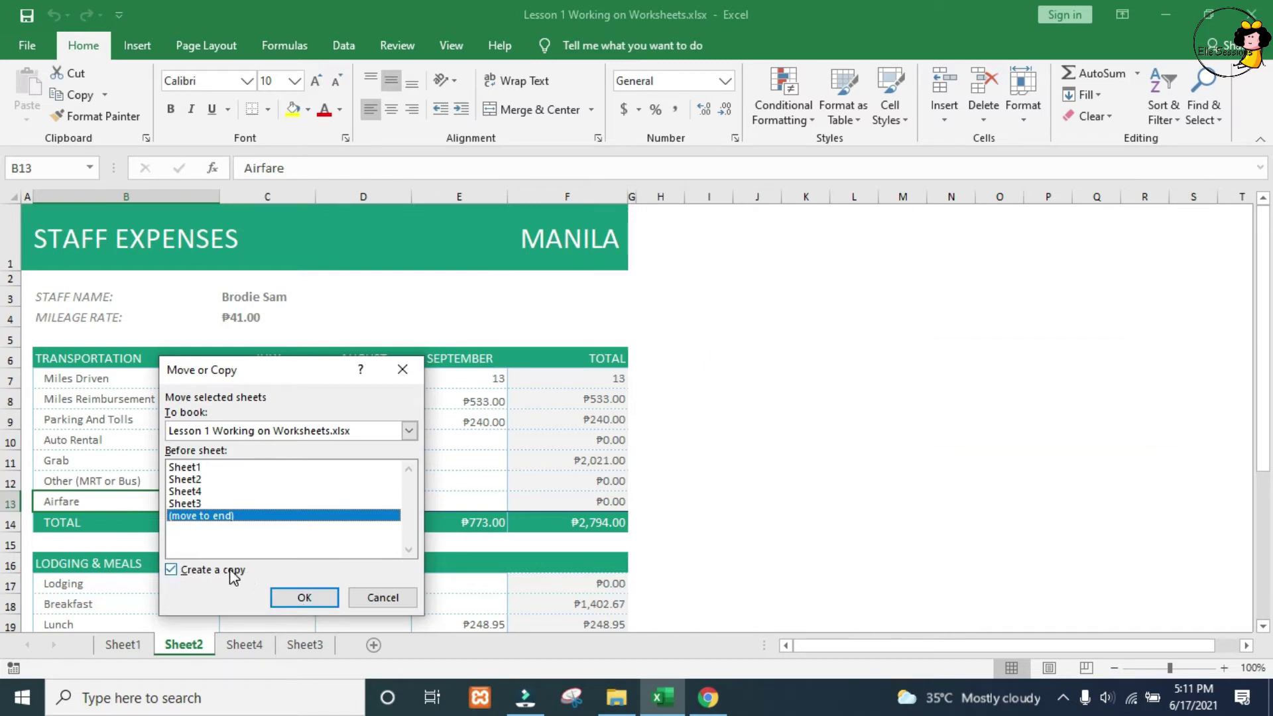
left_click(303, 597)
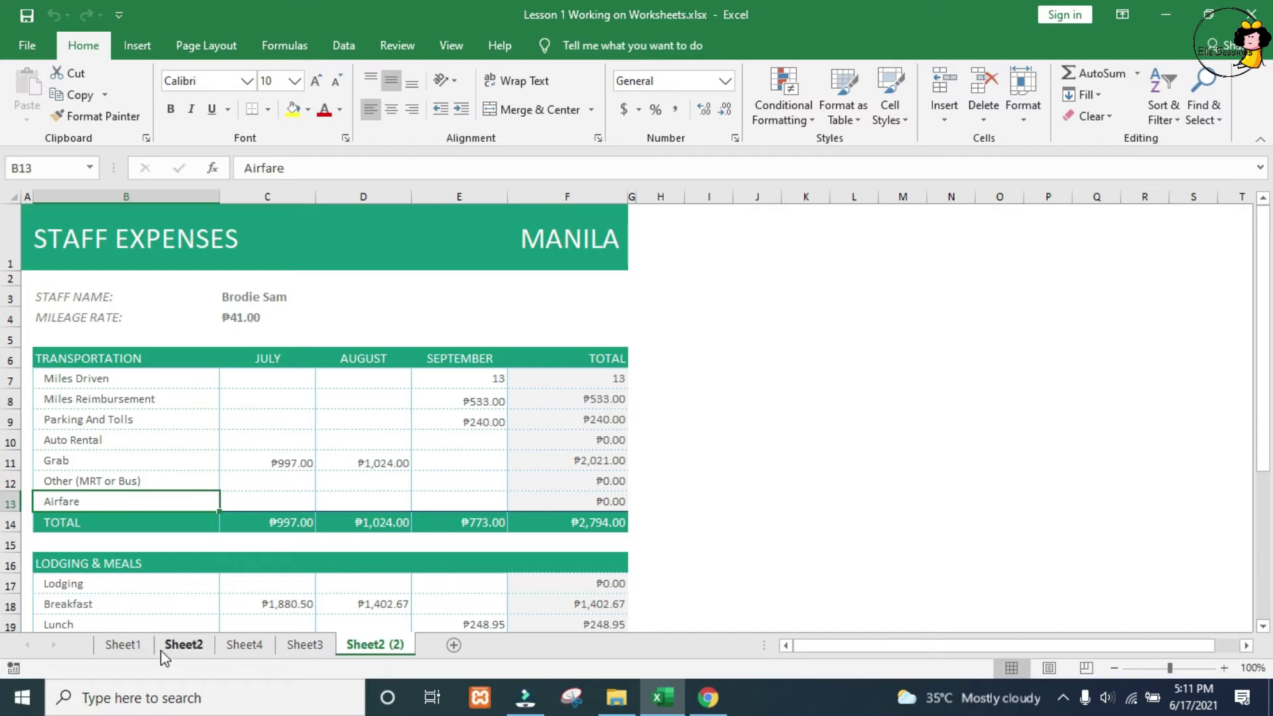
Duplicate Sheet1 and place the copy after the last sheet
left_click(133, 653)
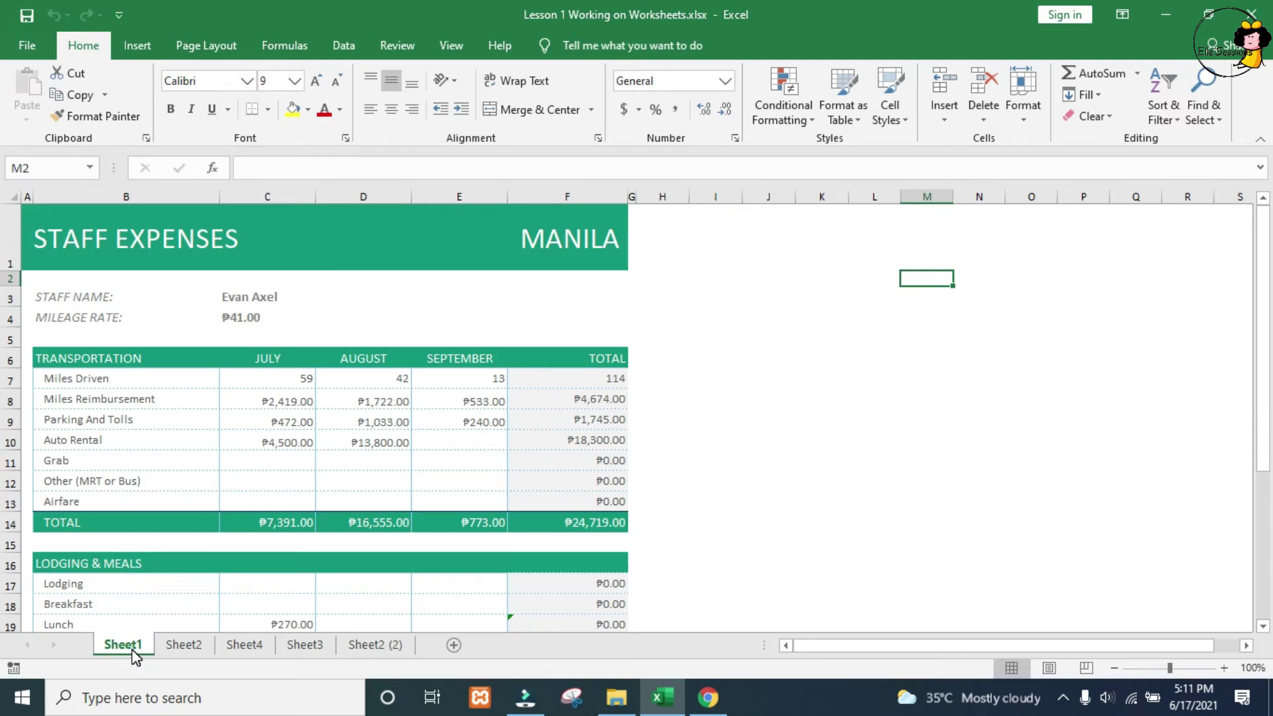
left_click_drag(166, 641, 411, 646)
left_click_drag(418, 643, 419, 645)
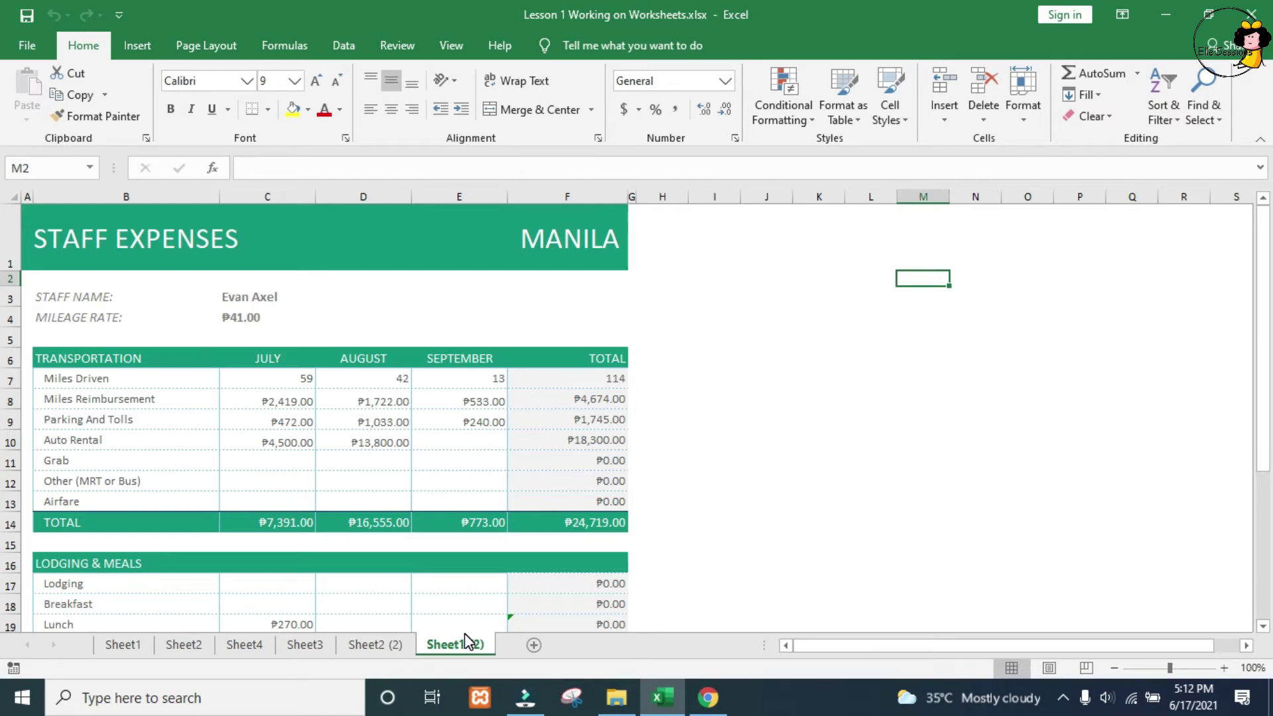
Permanently delete the duplicate of Sheet1 from the end of the workbook
right_click(467, 641)
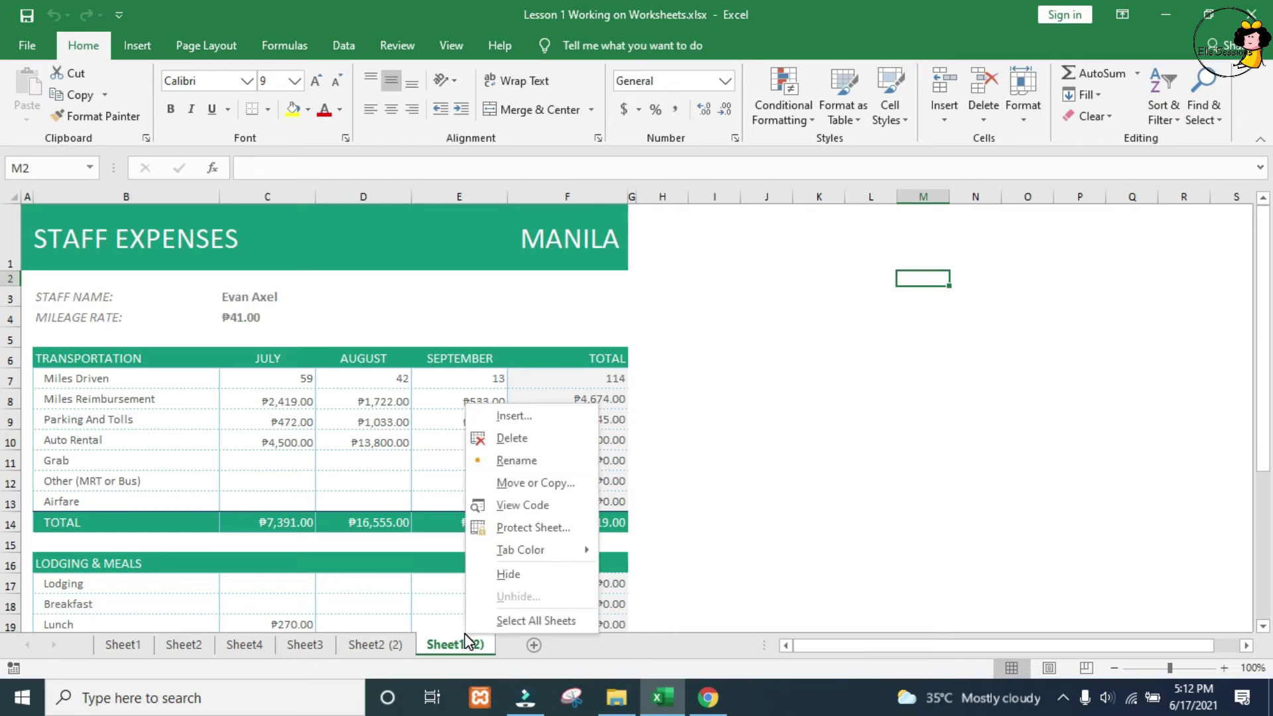
left_click(515, 440)
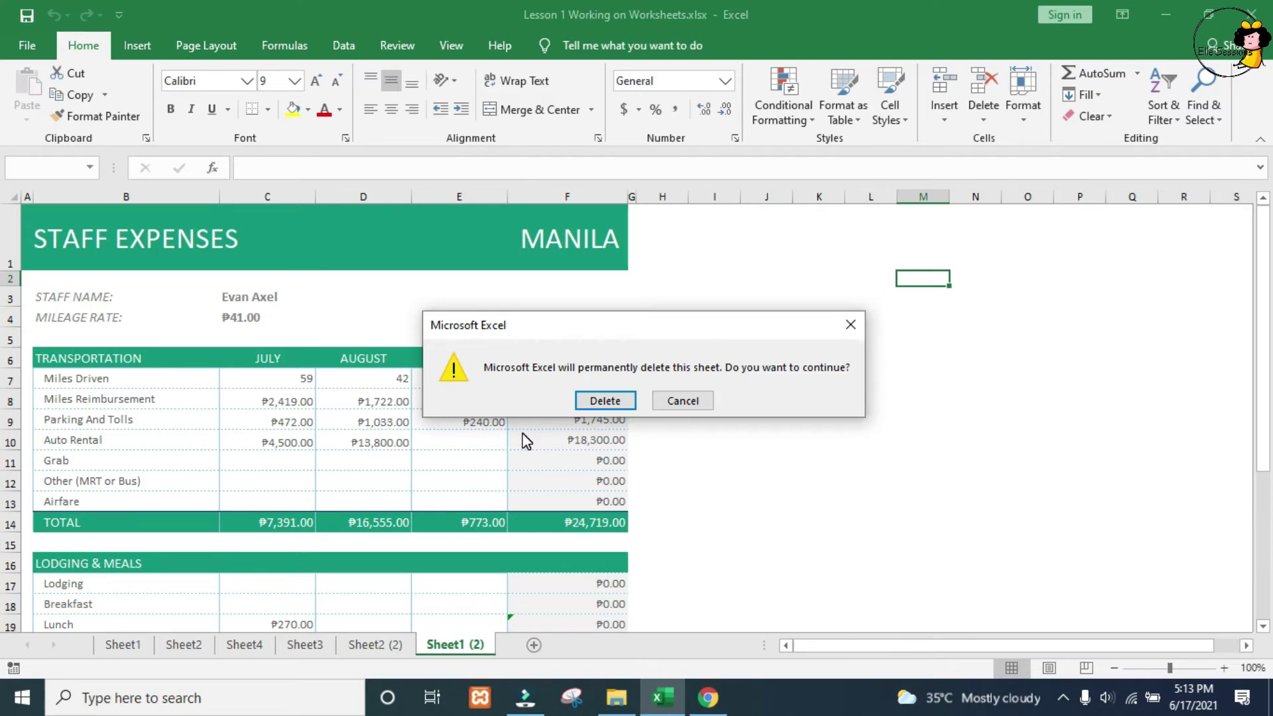
left_click(587, 399)
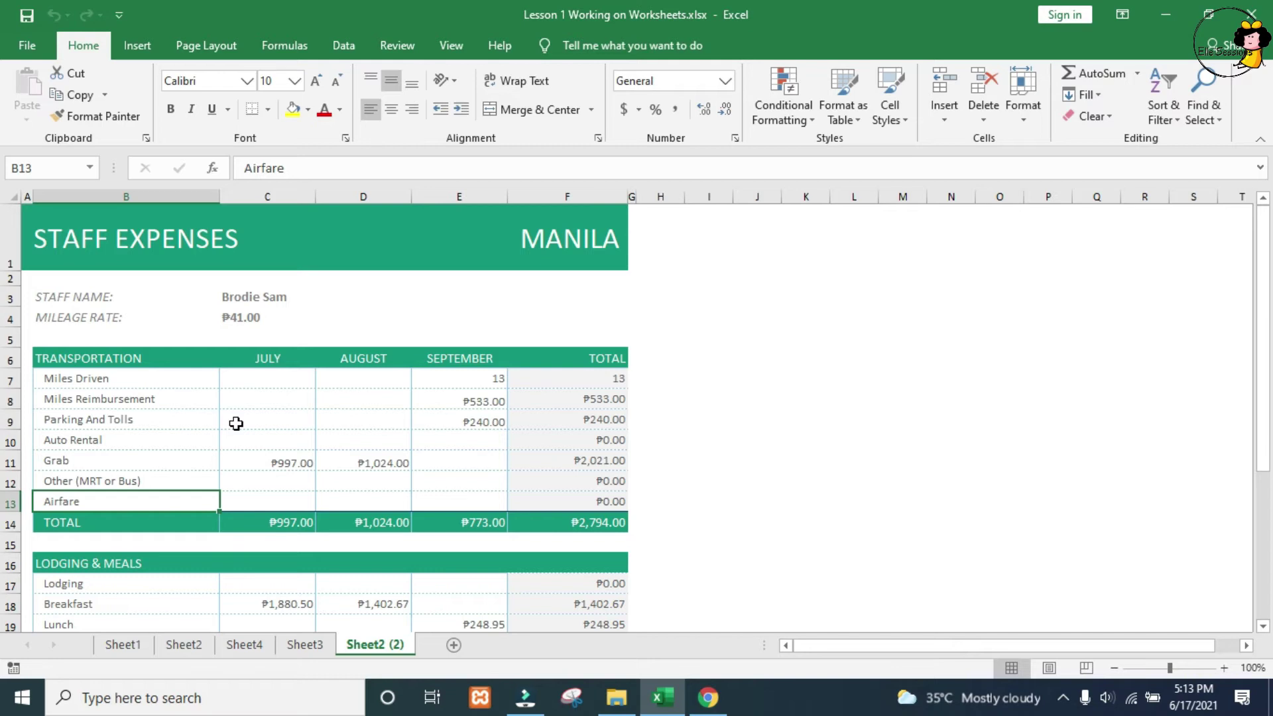
Delete the blank worksheet Sheet4 from the workbook
left_click(240, 648)
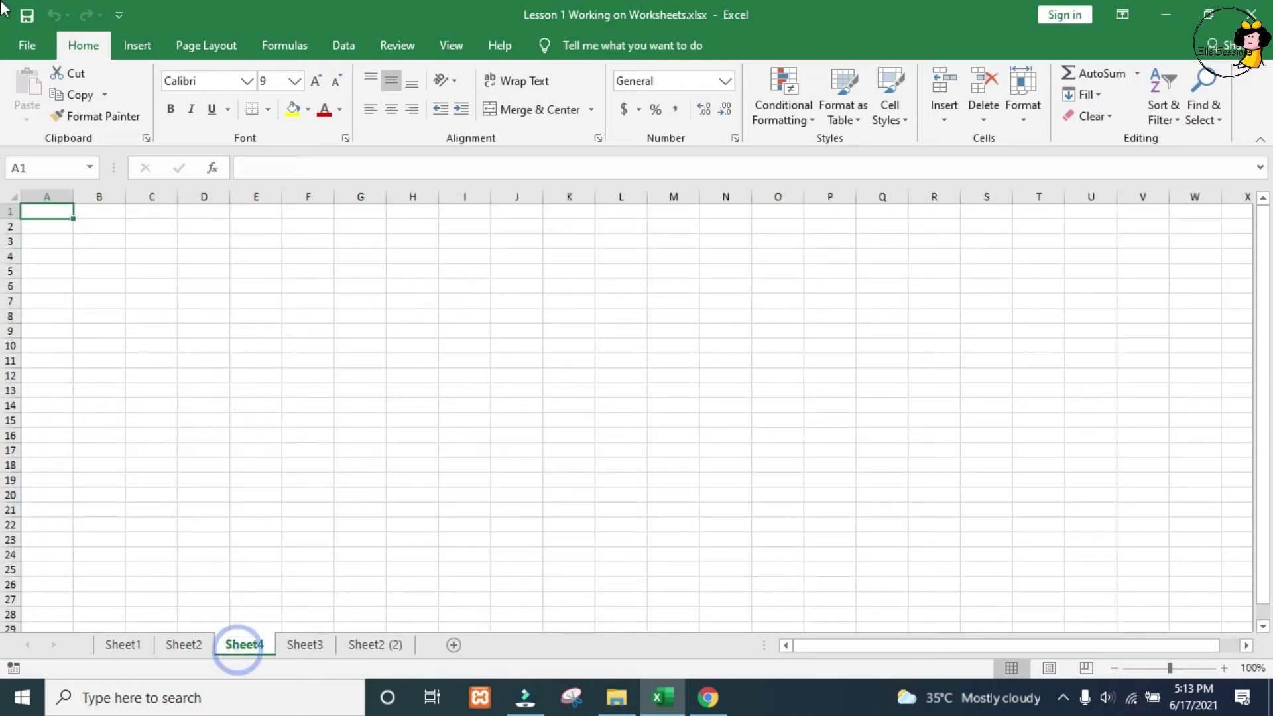
right_click(255, 642)
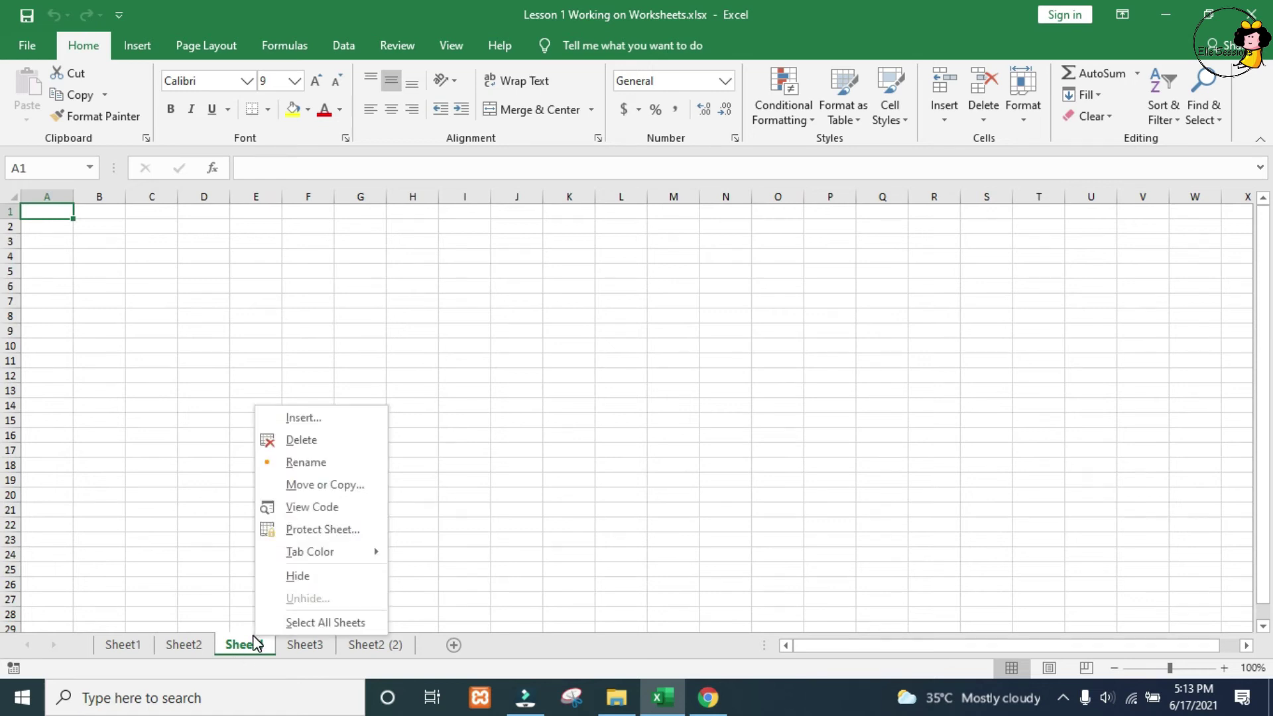
left_click(333, 439)
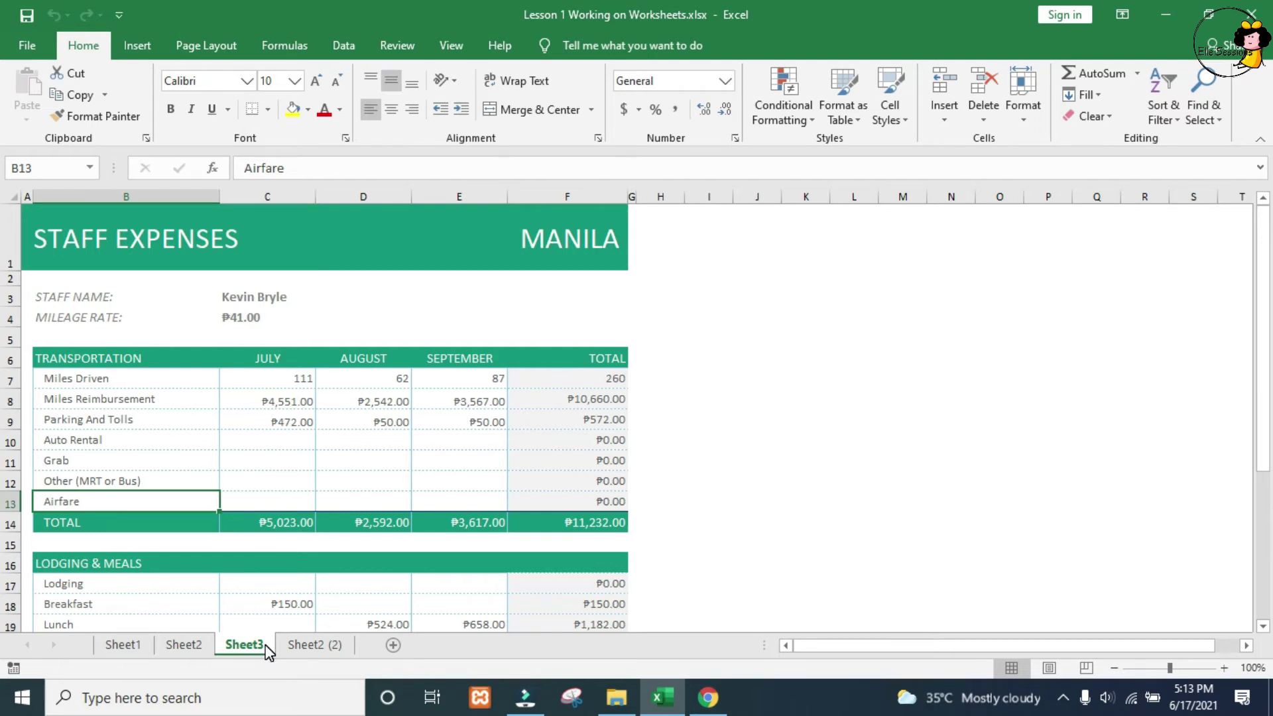
Rename Sheet1, Sheet2 and Sheet3 with the first name of the staff member given on each sheet
double_click(119, 646)
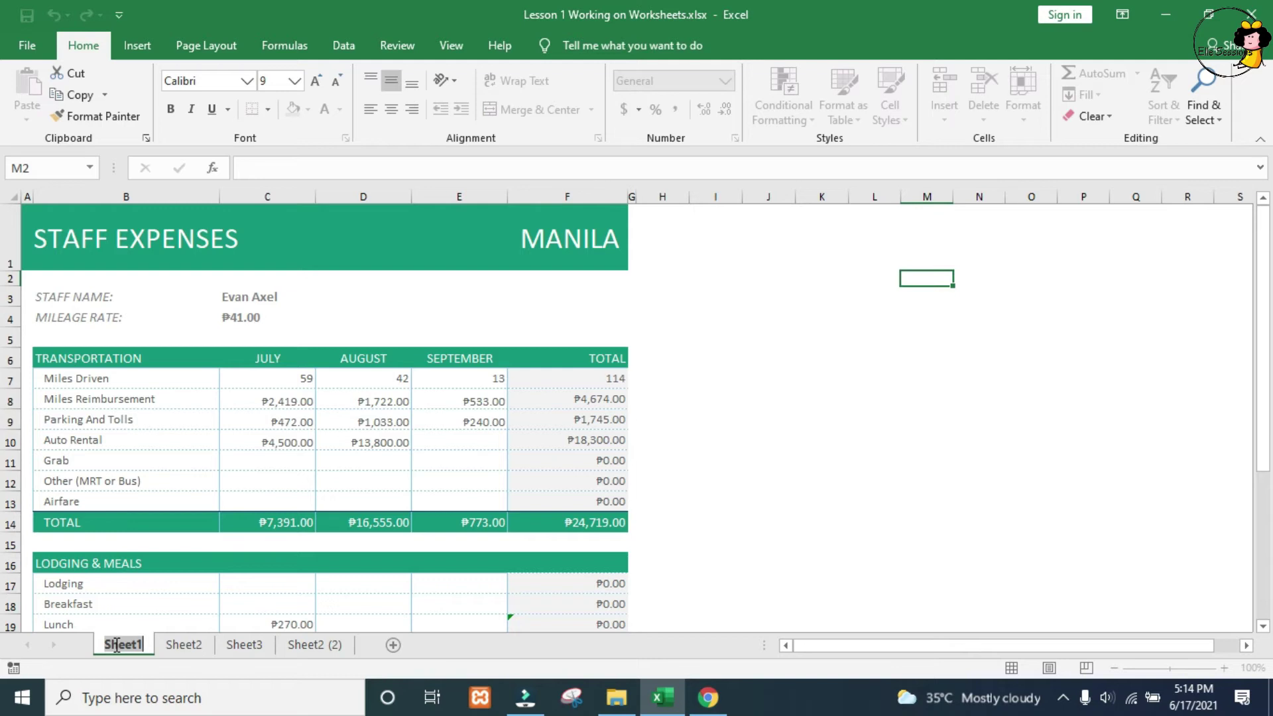
type("Evan")
left_click(181, 646)
type("Brodie")
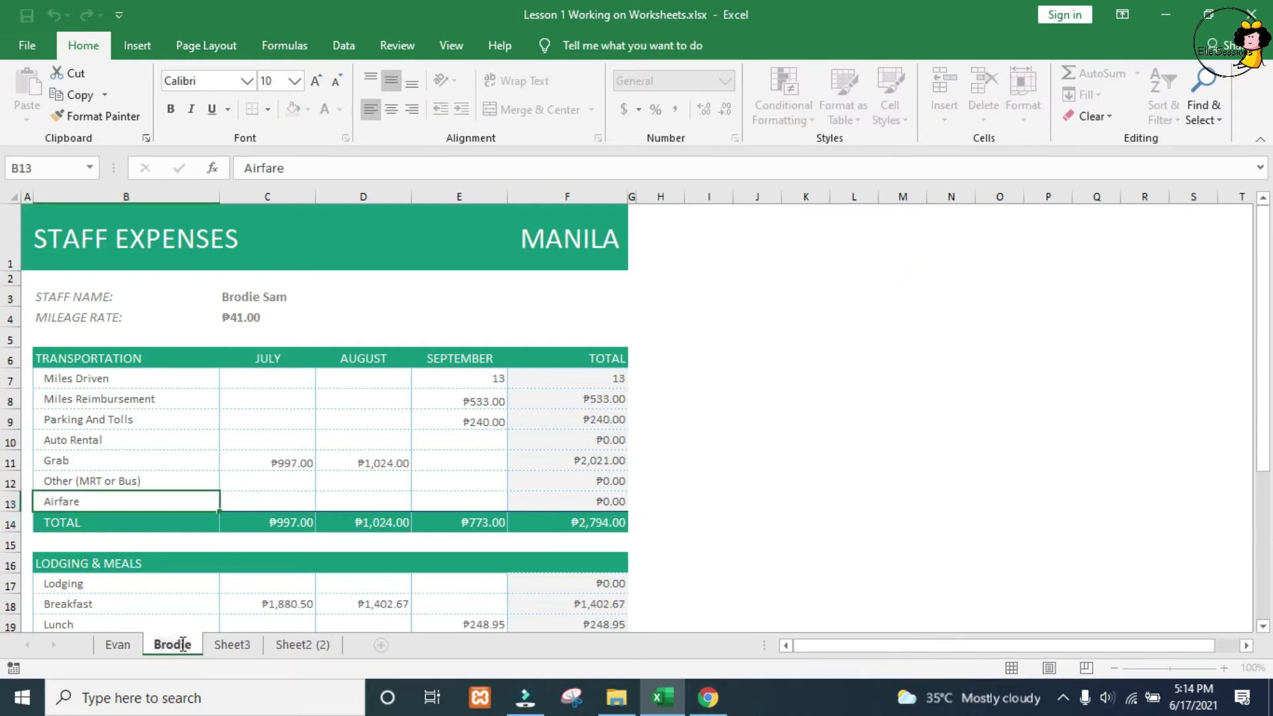
left_click(251, 651)
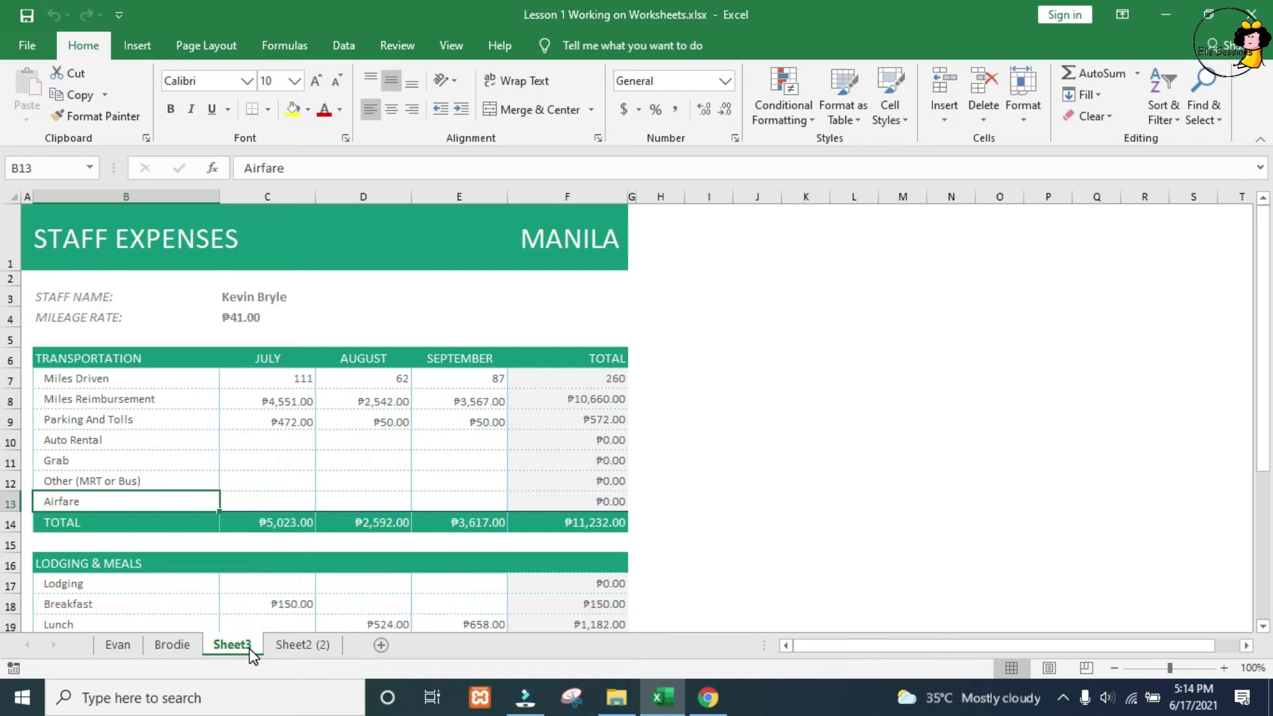
double_click(250, 646)
type("Kevi")
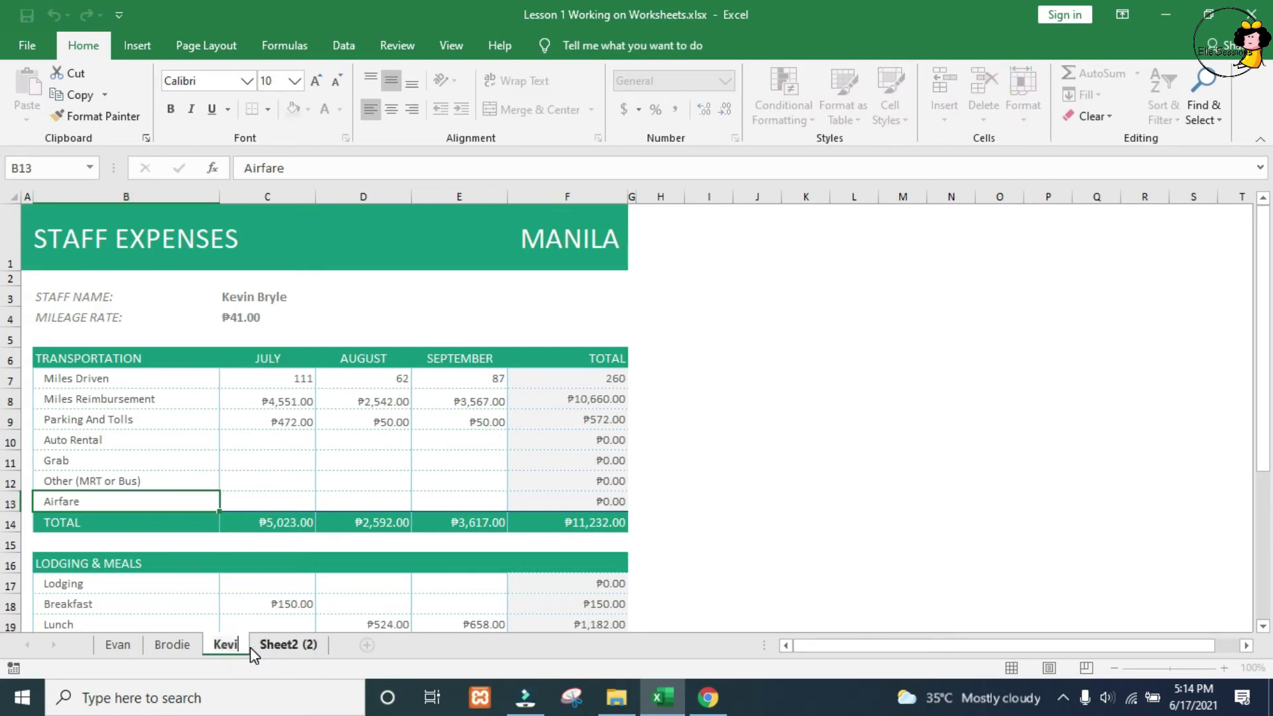
type("n")
Rename the copied sheet Sheet2 (2) as Summary
left_click(281, 647)
double_click(279, 645)
type("Suma")
key("BackSpace")
type("mary")
key("Return")
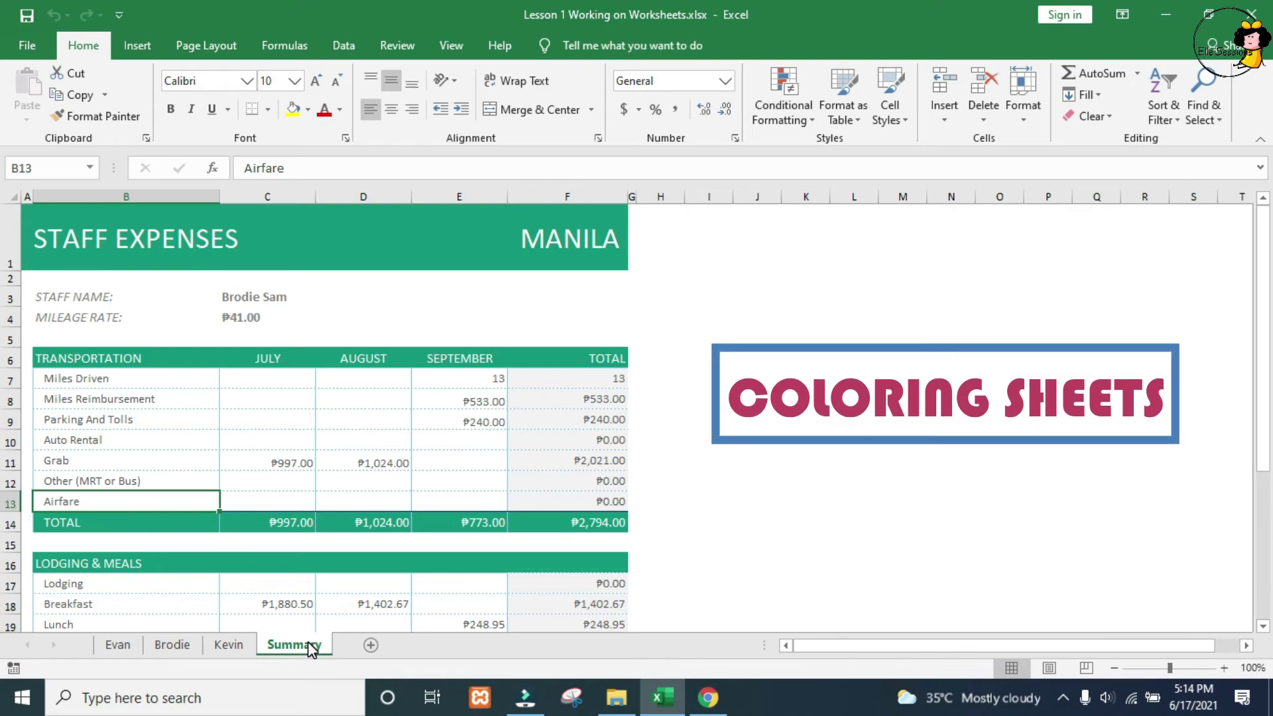
Color the first staff sheet's tab with the darkest shade of the dark blue theme color
right_click(125, 652)
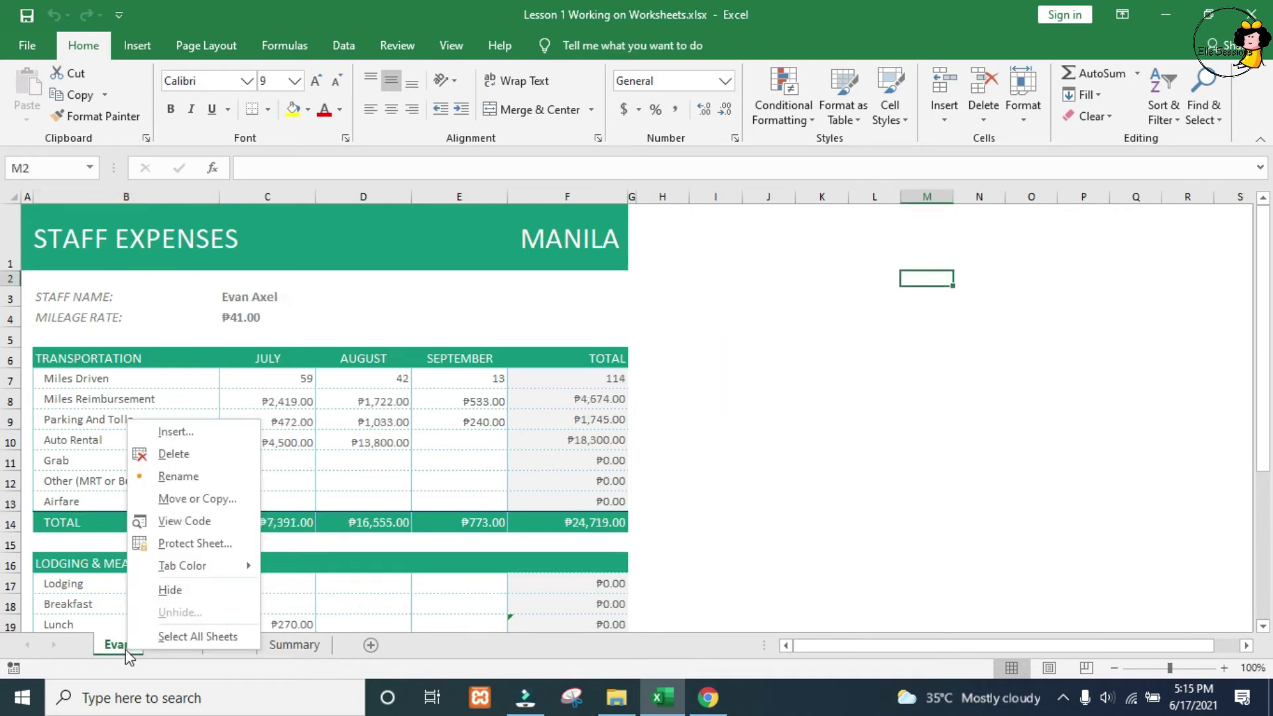
left_click(177, 566)
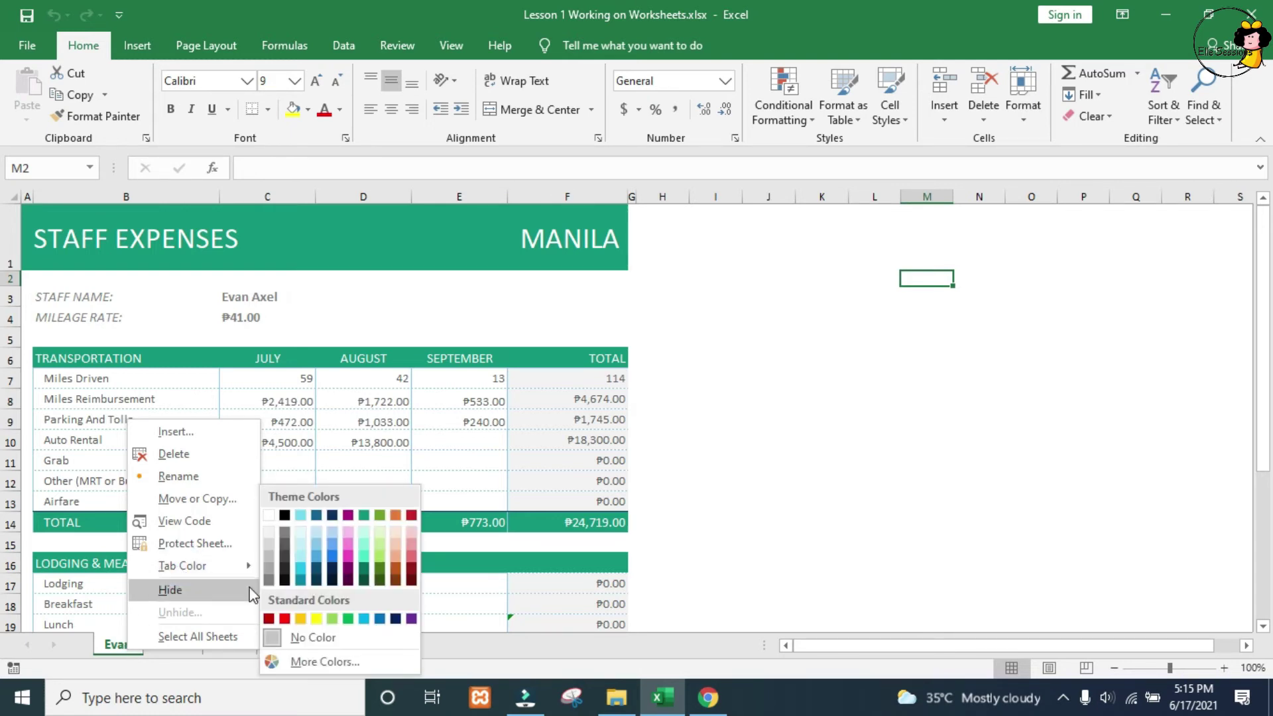
left_click(332, 580)
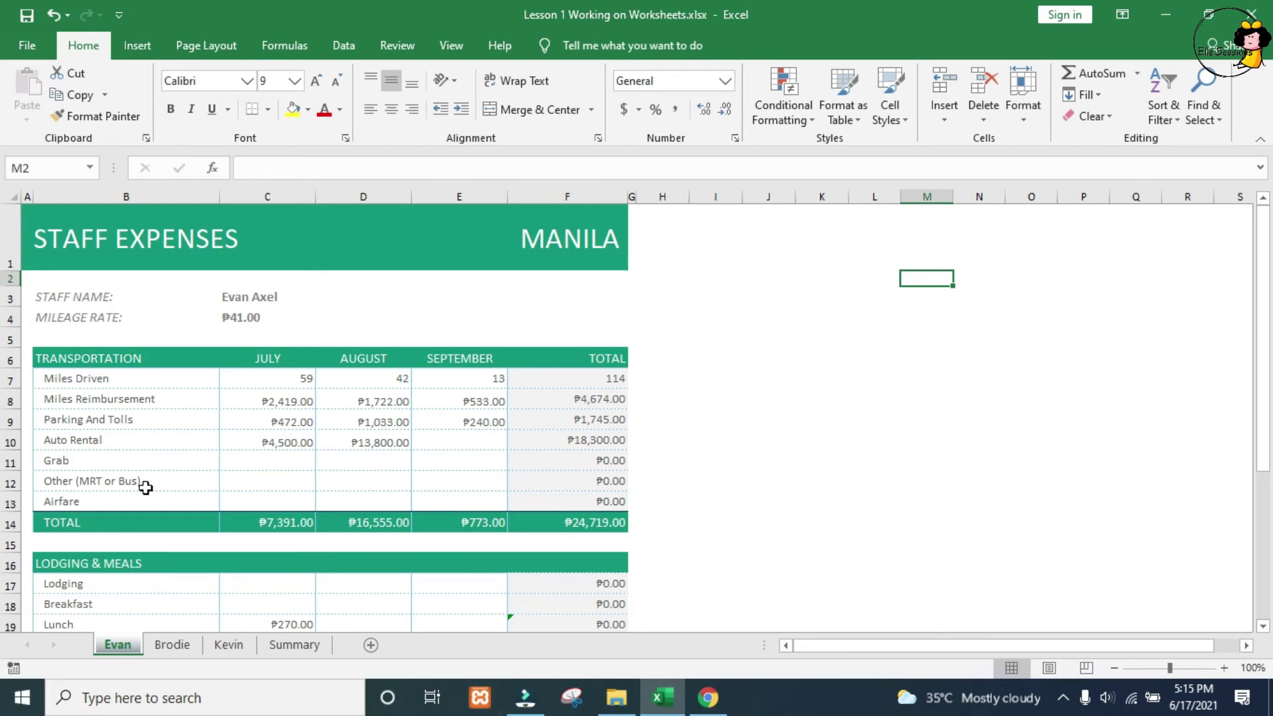
Color the second staff sheet's tab with a dark shade of the red theme color
left_click(167, 644)
right_click(168, 643)
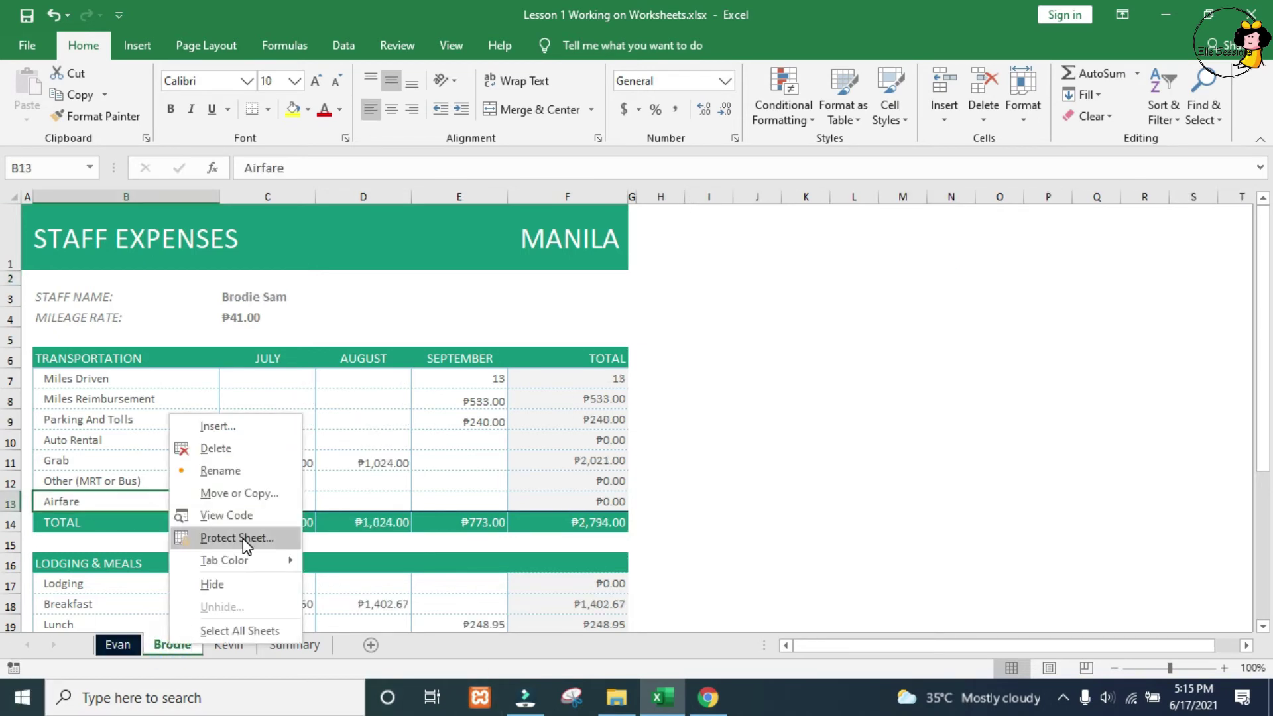
mouse_move(250, 565)
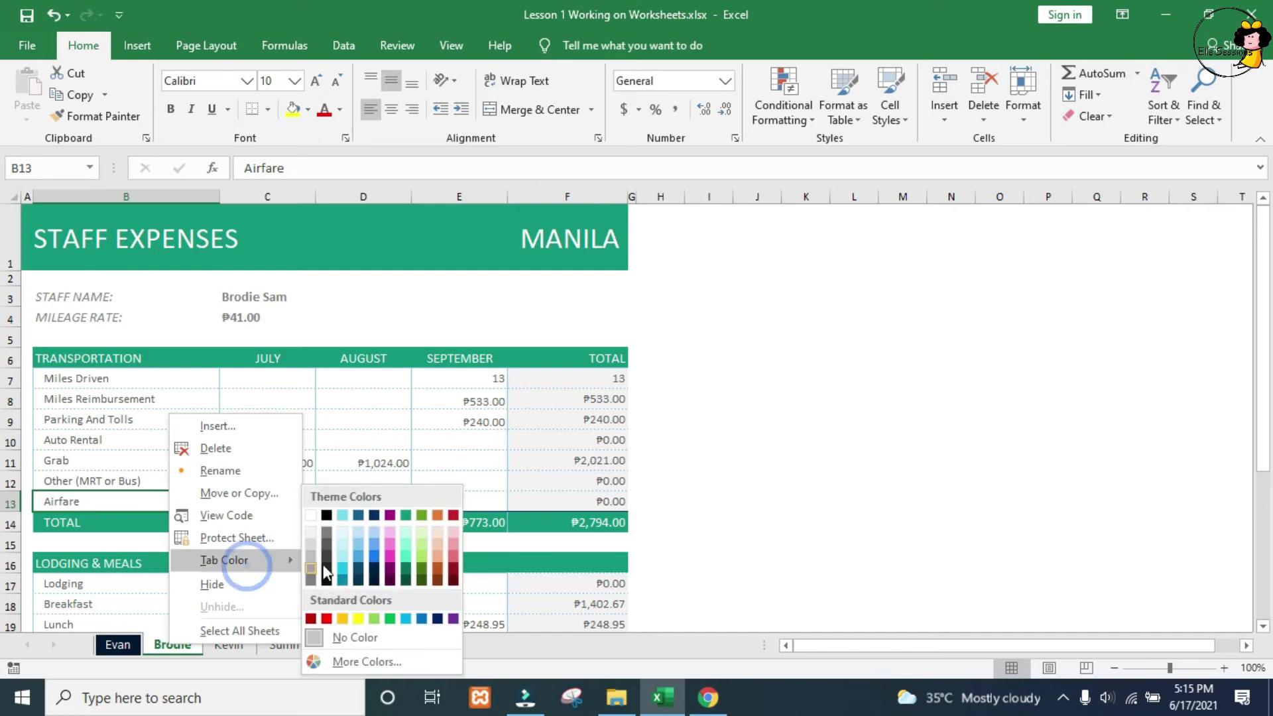
left_click(456, 570)
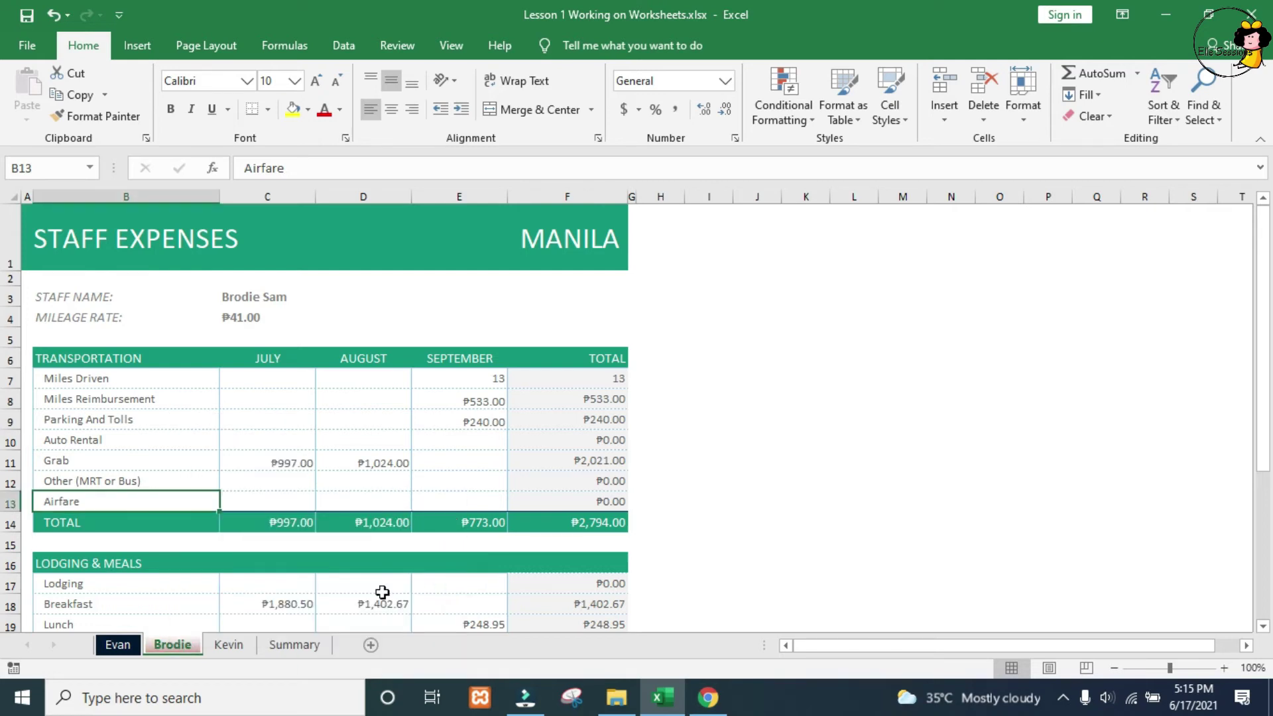
Color the third staff sheet's tab standard yellow
left_click(233, 646)
right_click(233, 647)
mouse_move(301, 565)
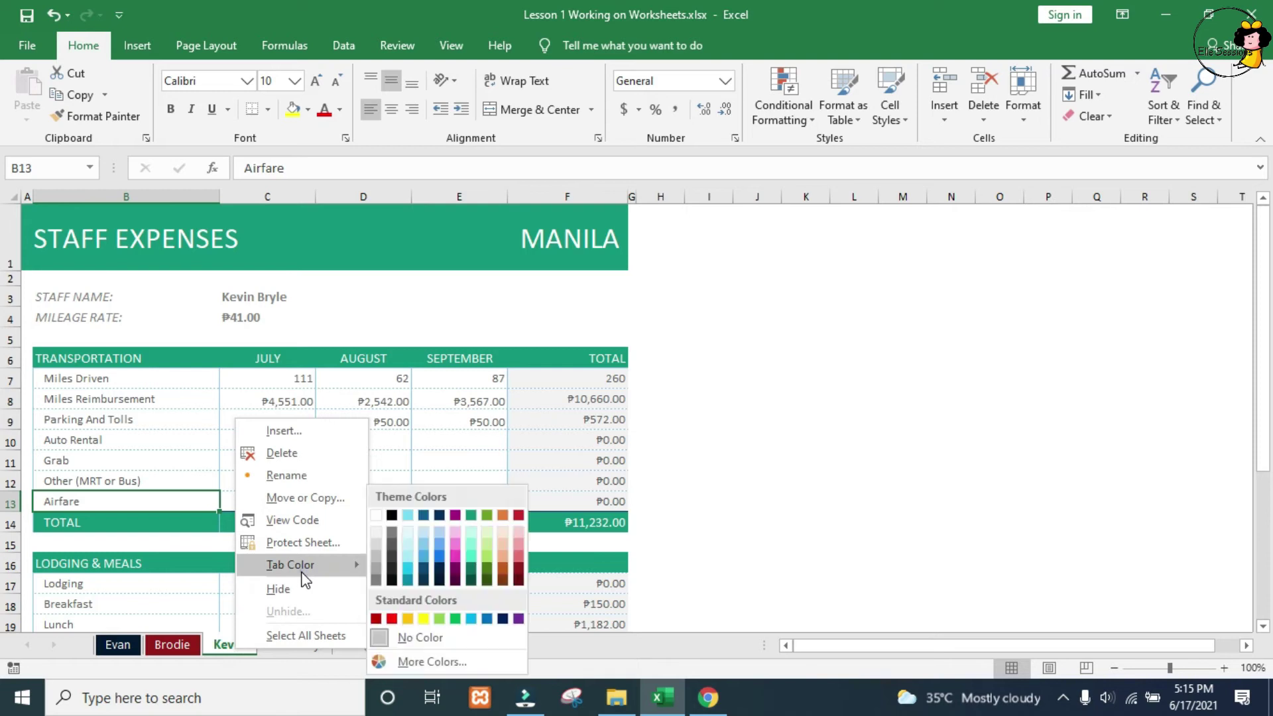
left_click(423, 619)
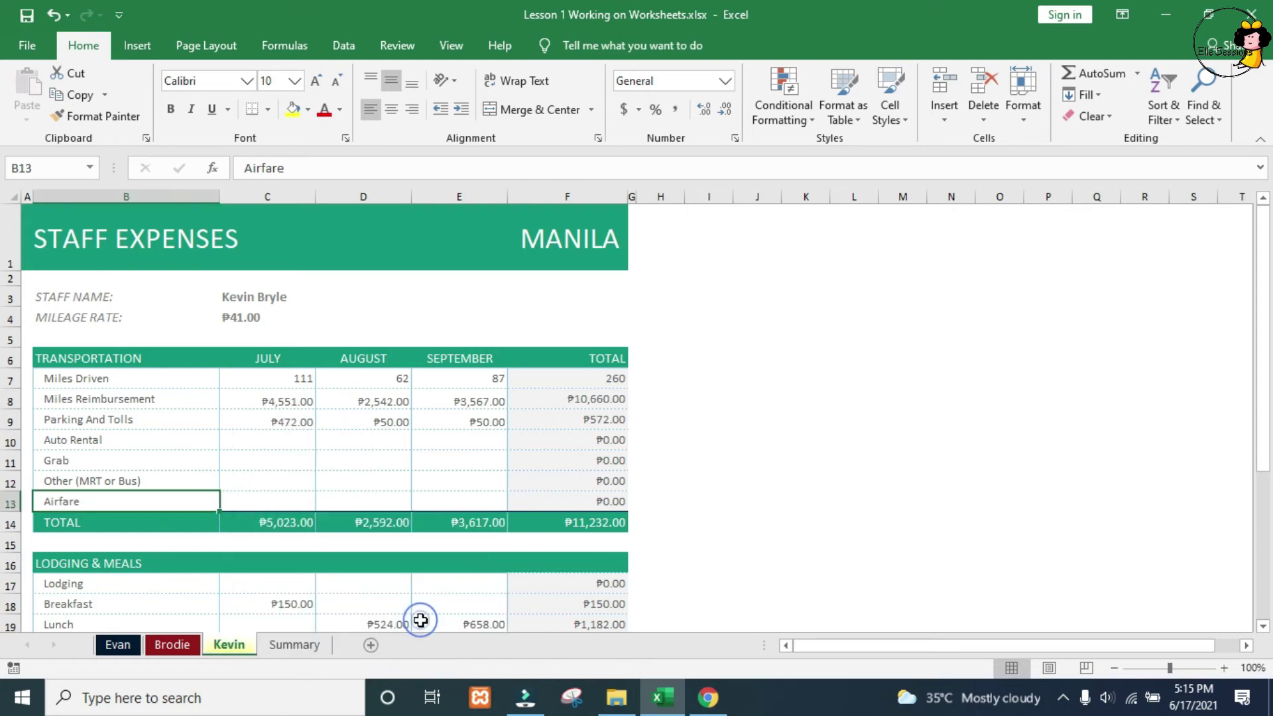
Color the Summary sheet's tab with the darkest shade of the red theme color
left_click(297, 650)
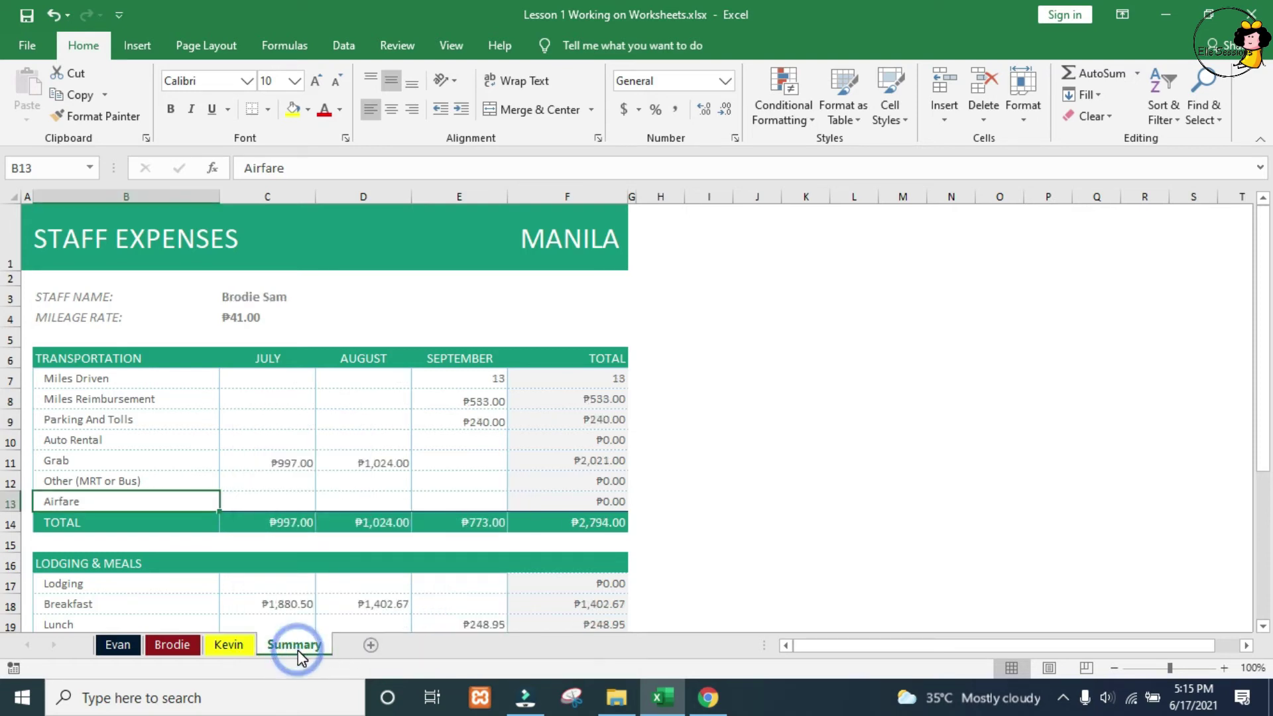
right_click(297, 650)
mouse_move(368, 562)
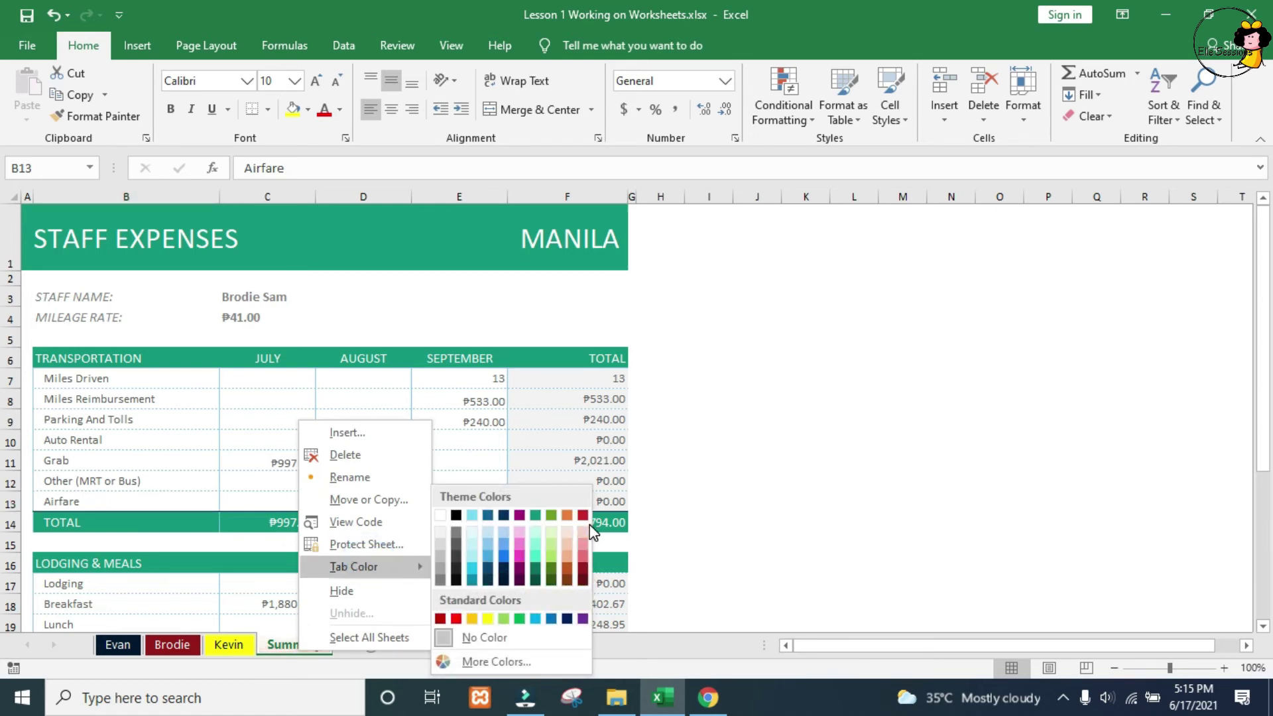
left_click(584, 580)
Recolor the second staff sheet's tab with a light shade of the green theme color
right_click(174, 656)
mouse_move(223, 557)
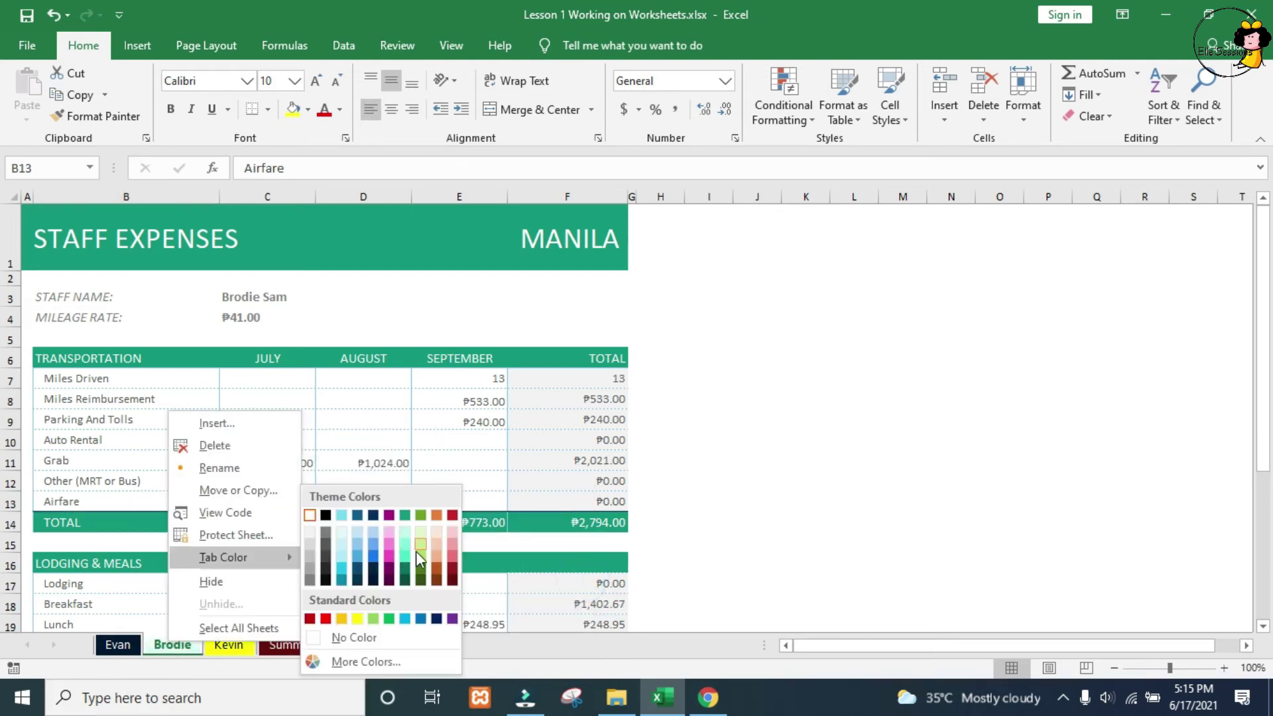
left_click(419, 552)
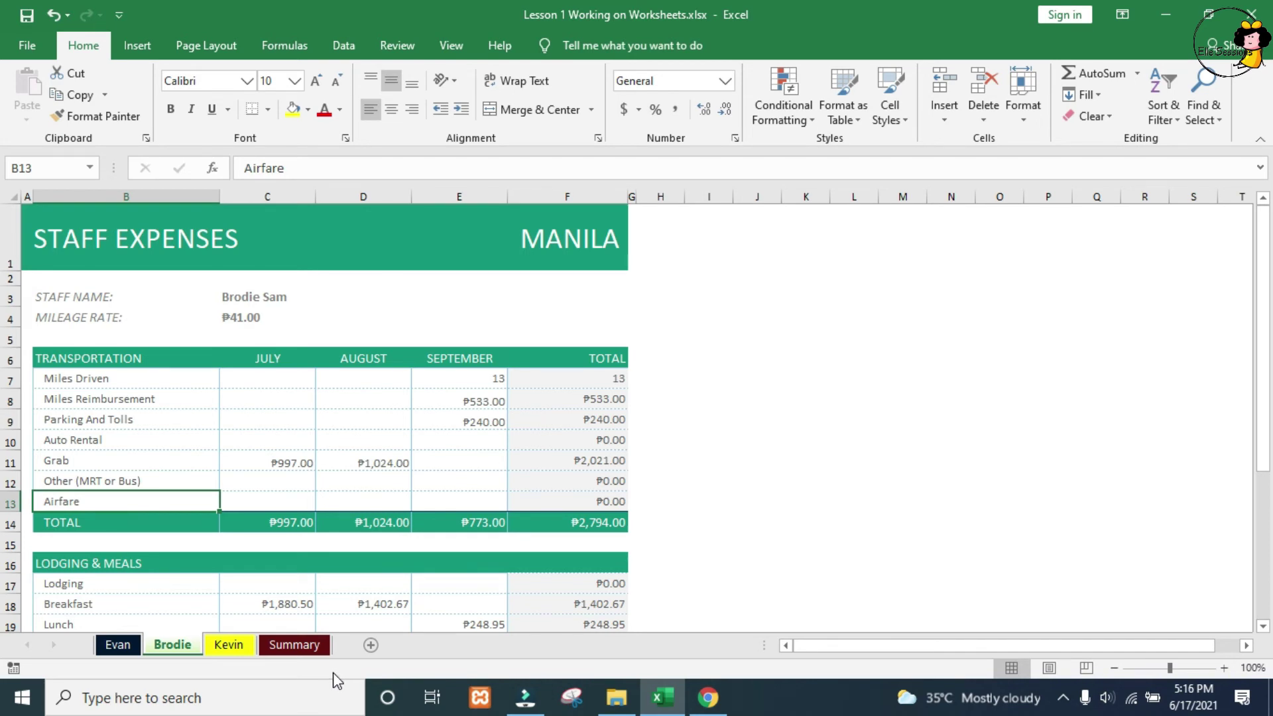
left_click(108, 652)
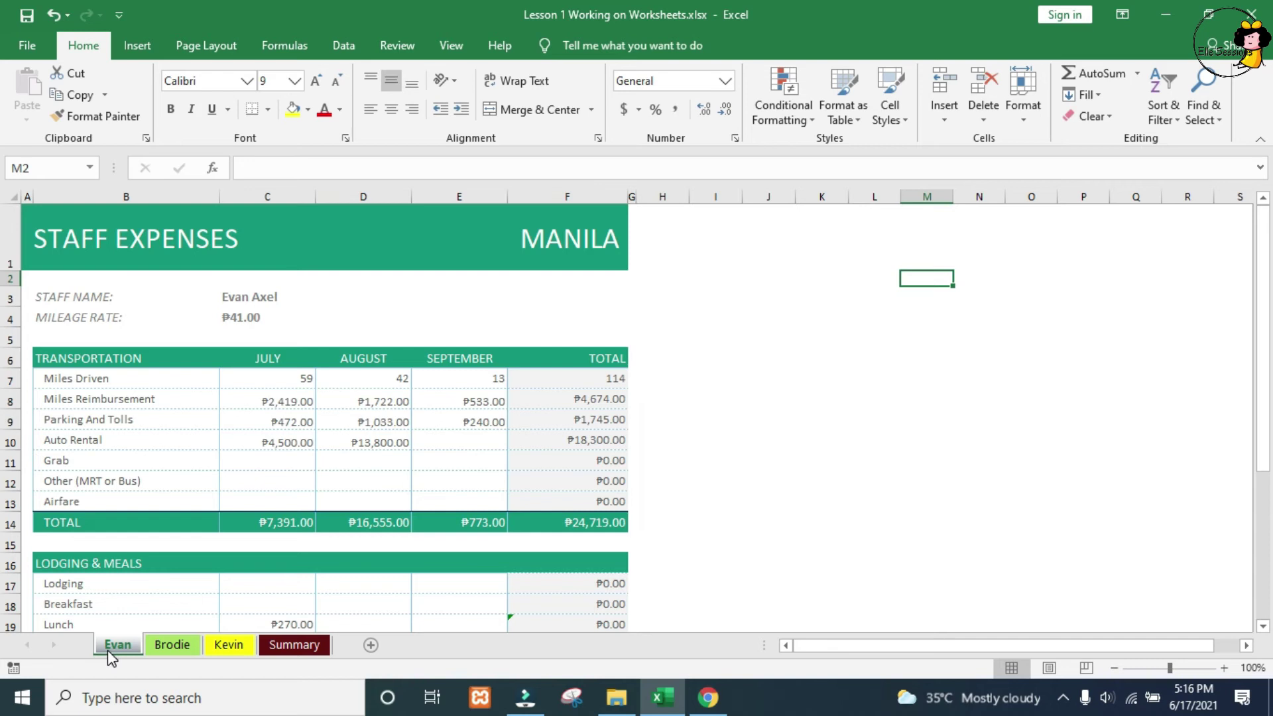
Group all four worksheets, from the first staff sheet through Summary, for simultaneous editing
left_click(178, 647)
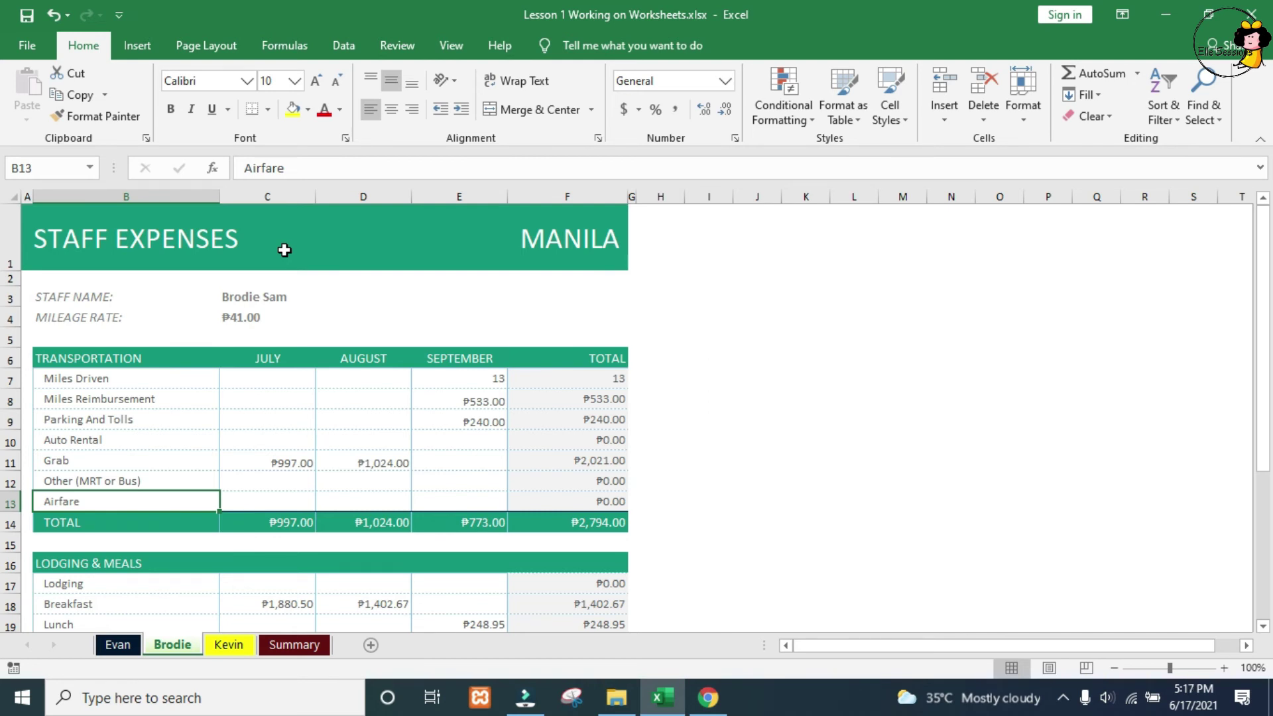
key("ctrl+Page_Up")
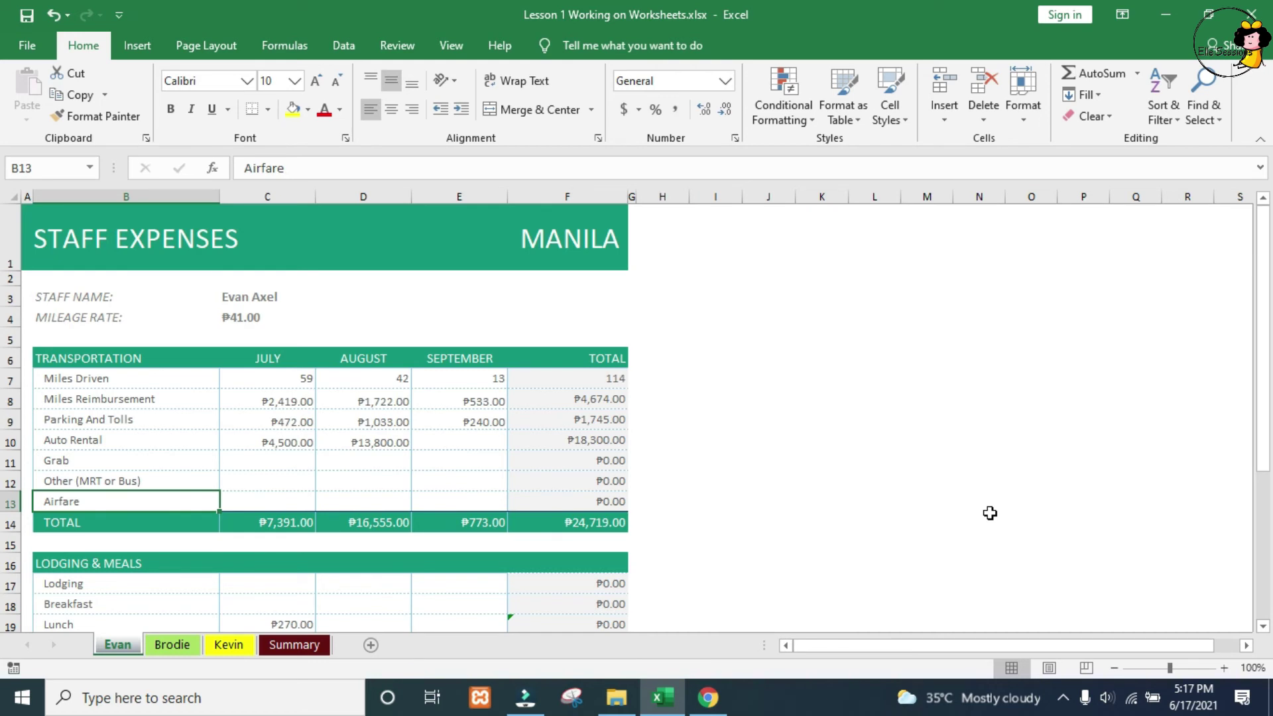
left_click(158, 642, "ctrl")
left_click(242, 646, "ctrl")
left_click(287, 645, "ctrl")
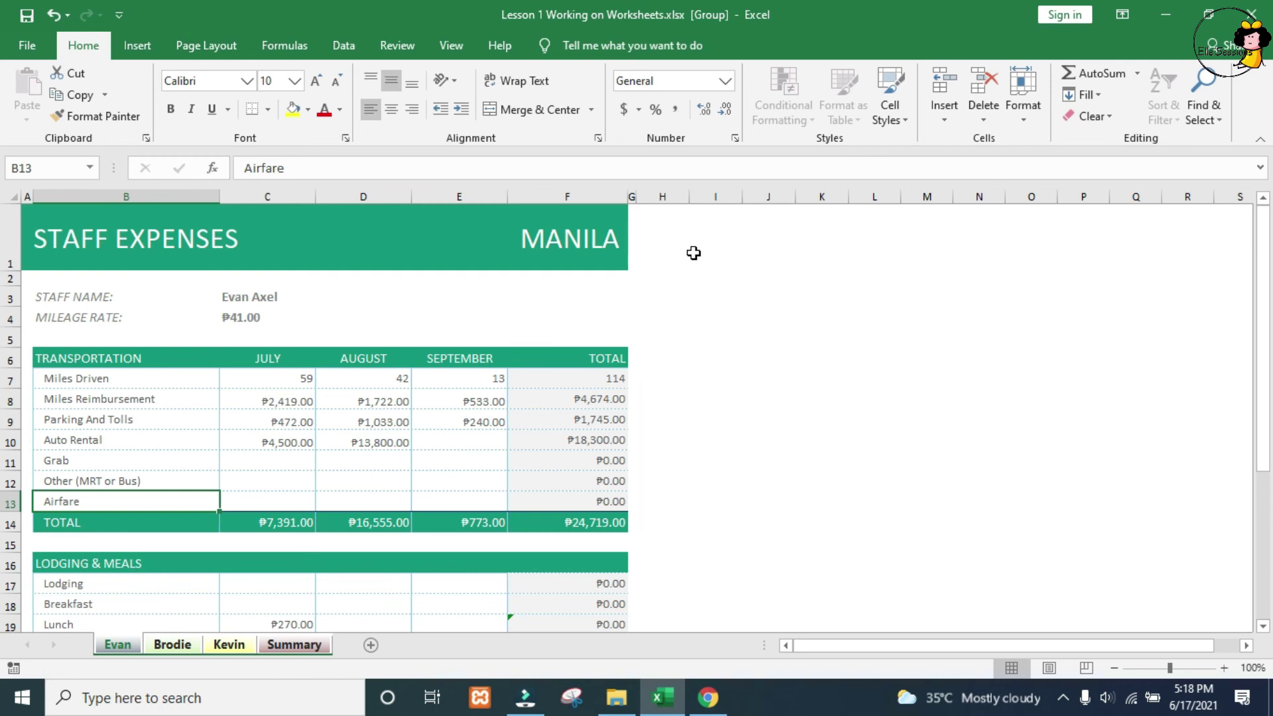
Replace the STAFF EXPENSES title in cell A1 with REIMBURSEMENTS across the grouped worksheets
left_click(89, 242)
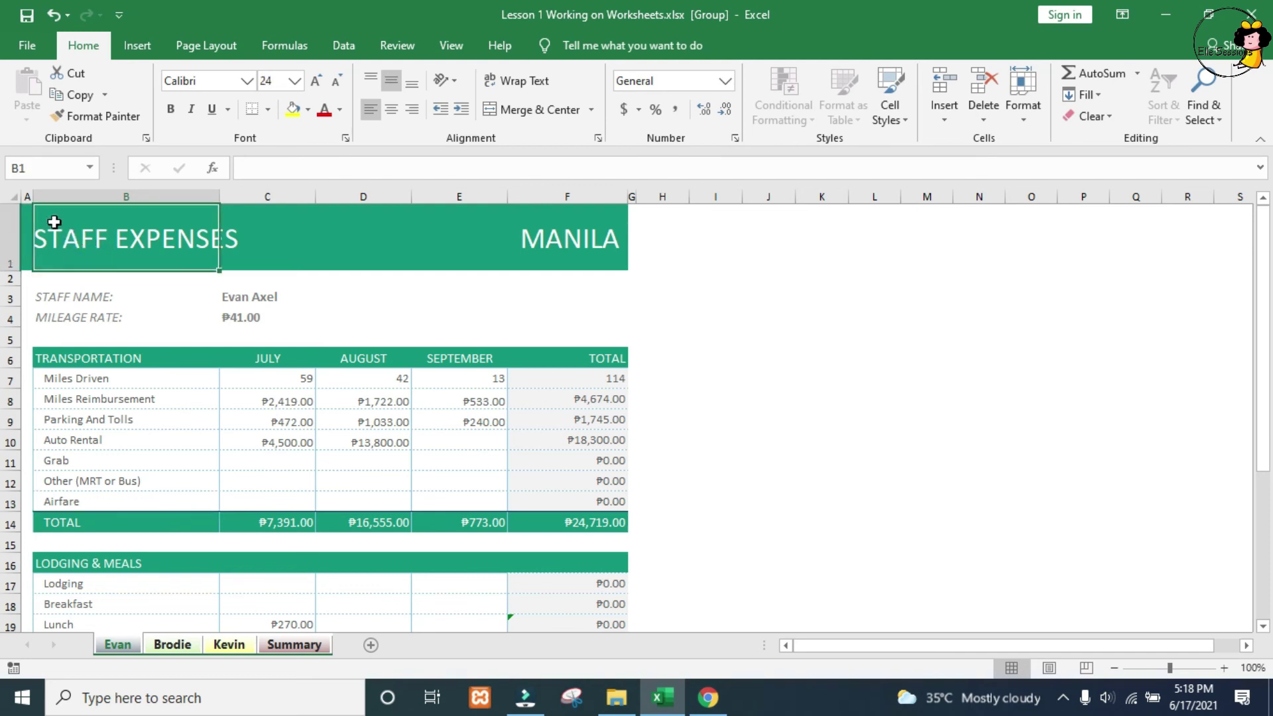
left_click(27, 237)
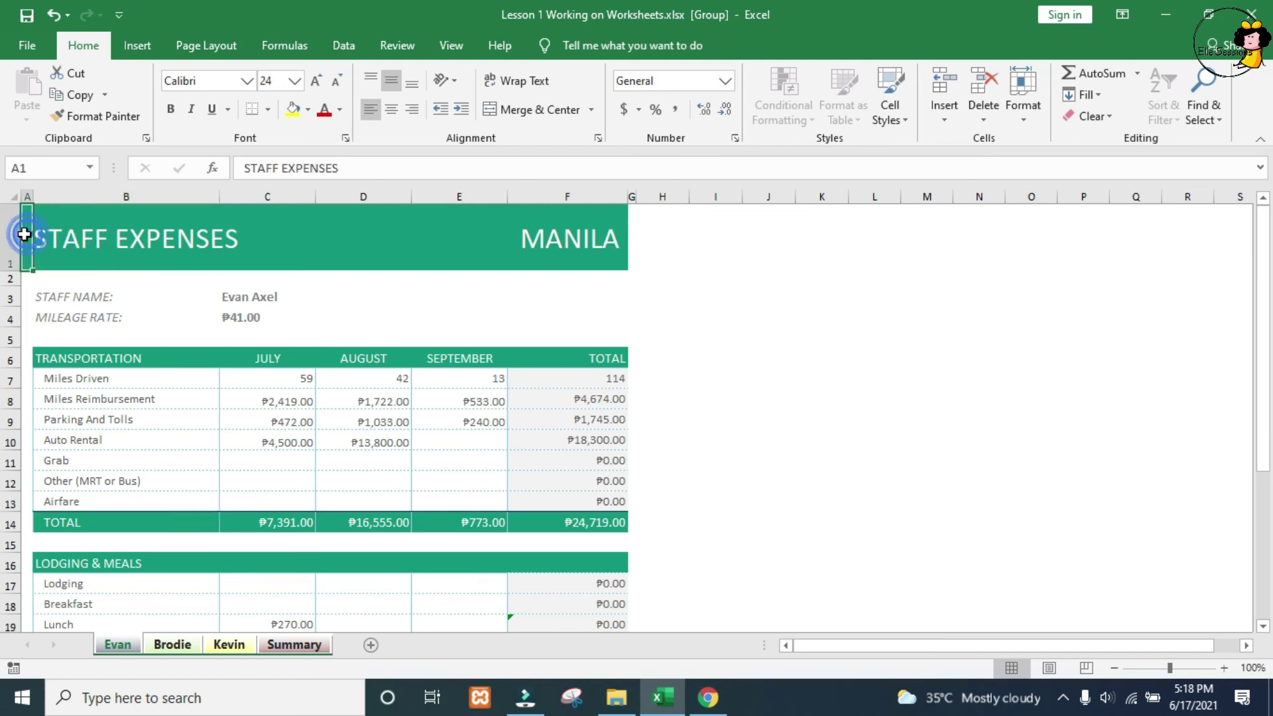
triple_click(364, 167)
type("re")
key("BackSpace")
key("BackSpace")
type("REMIBURSEMEN")
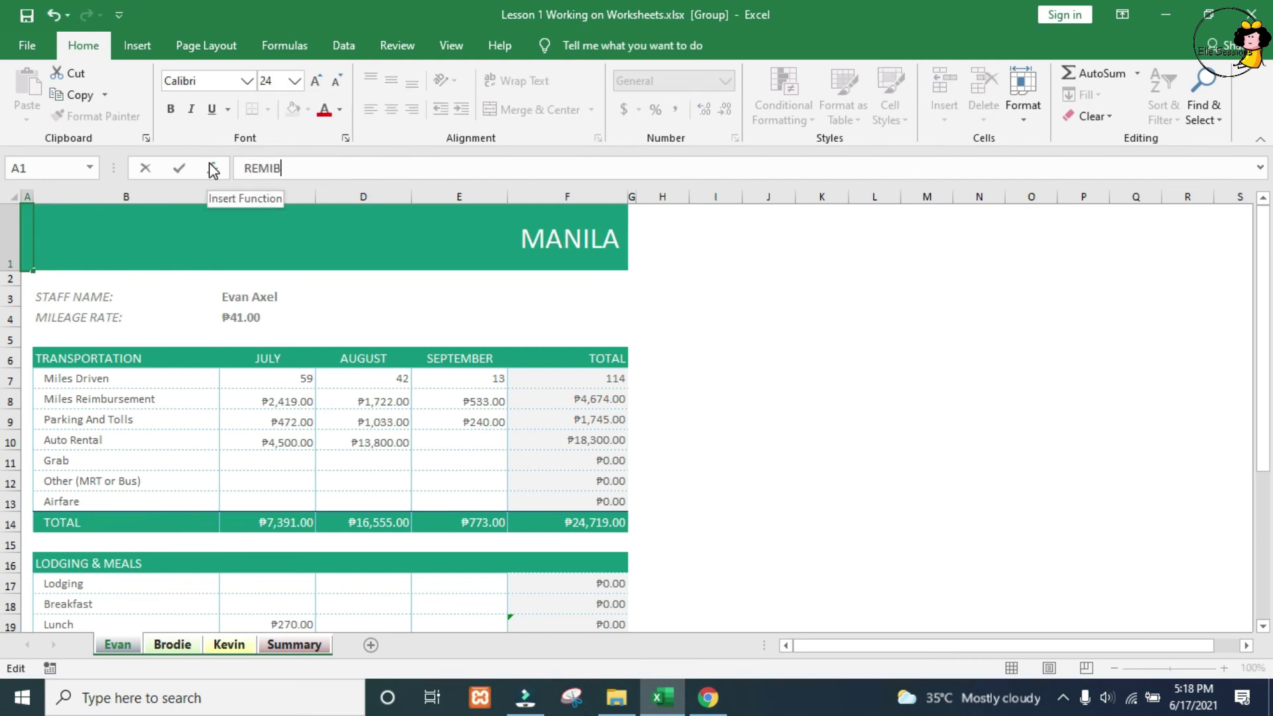
key("BackSpace")
key("BackSpace")
key("BackSpace")
key("BackSpace")
key("BackSpace")
key("BackSpace")
key("BackSpace")
key("BackSpace")
key("BackSpace")
key("BackSpace")
type("IMBURE")
key("BackSpace")
type("SEMENT")
key("Return")
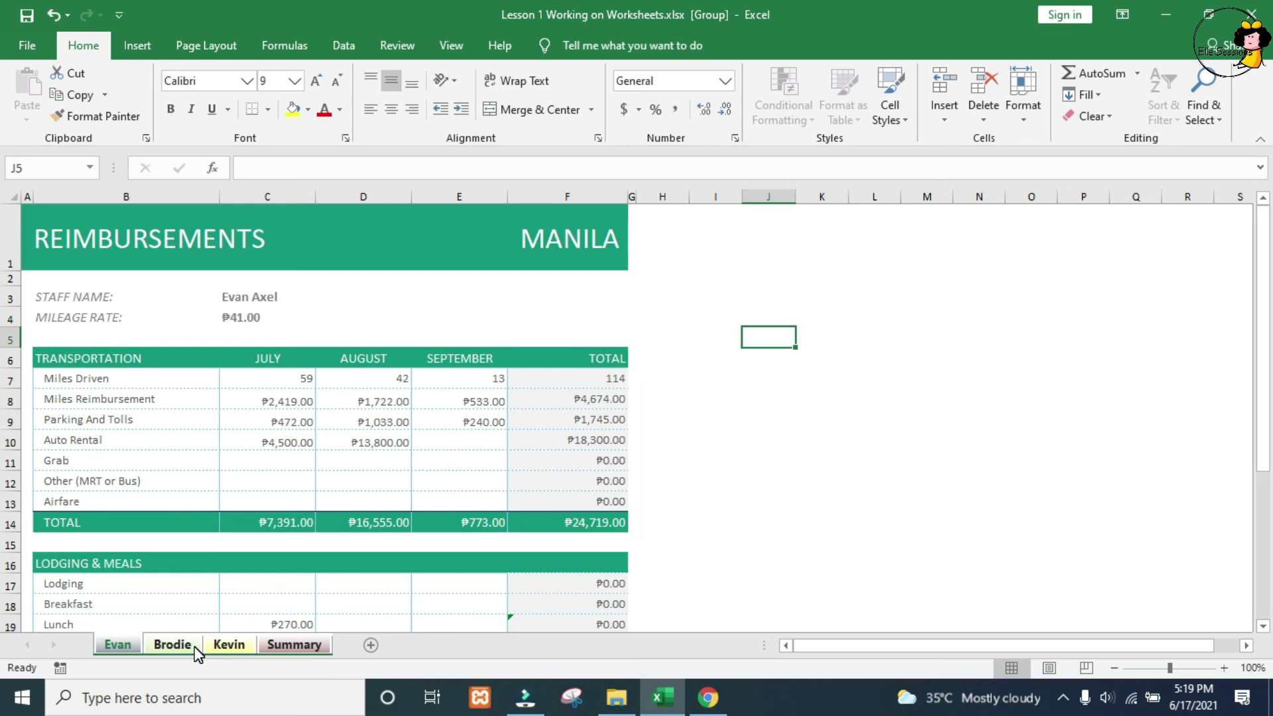
Ungroup the worksheets and check the title on each of the four sheets, ending on the first staff sheet
left_click(110, 647)
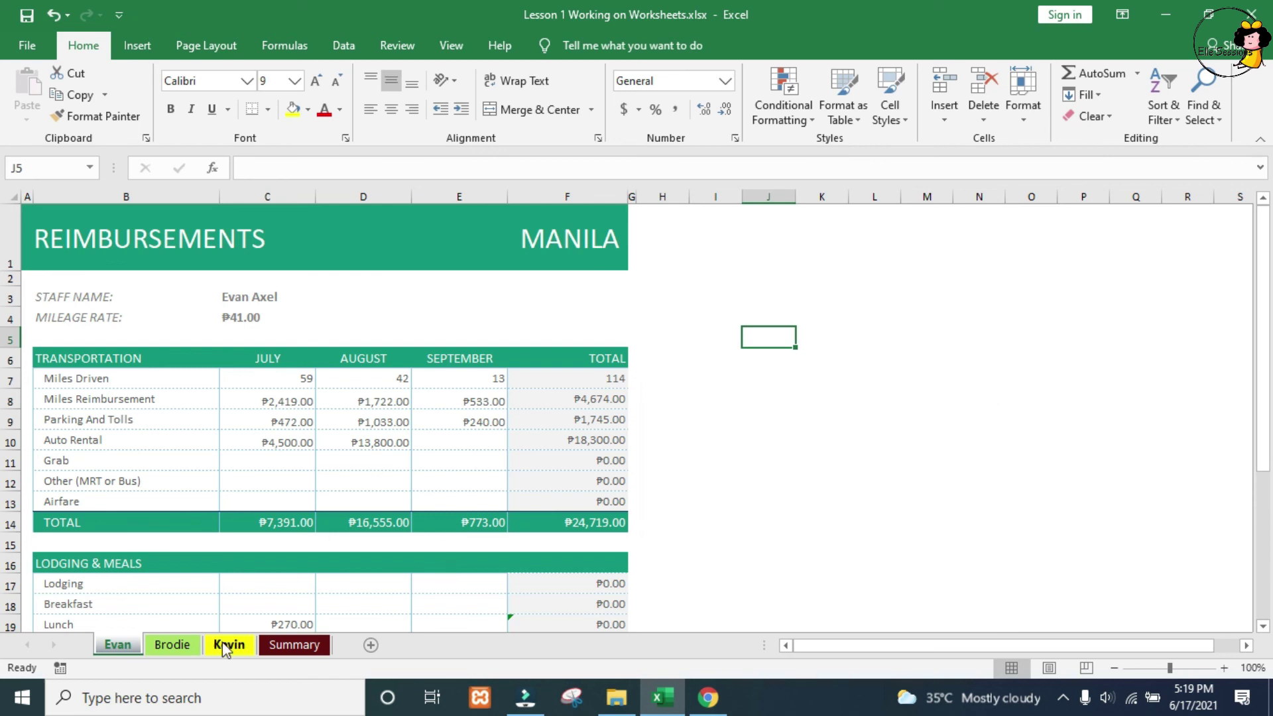
left_click(173, 645)
left_click(229, 644)
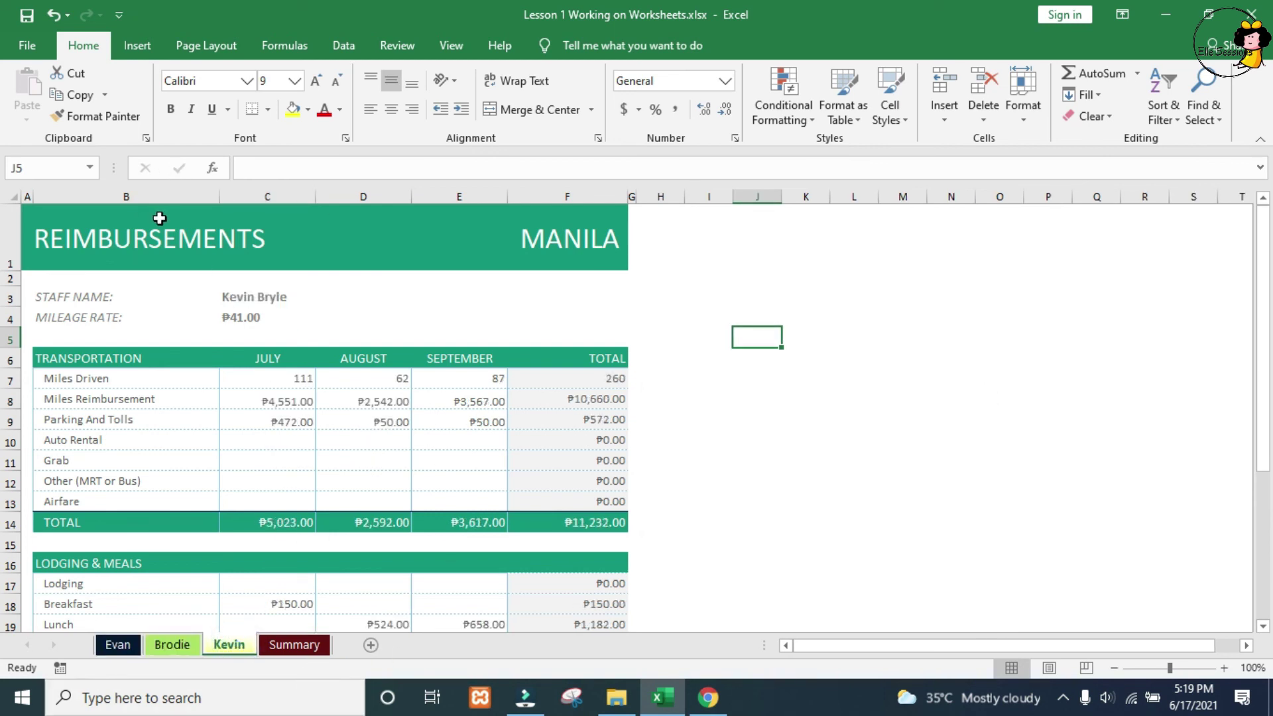
left_click(287, 643)
left_click(172, 645)
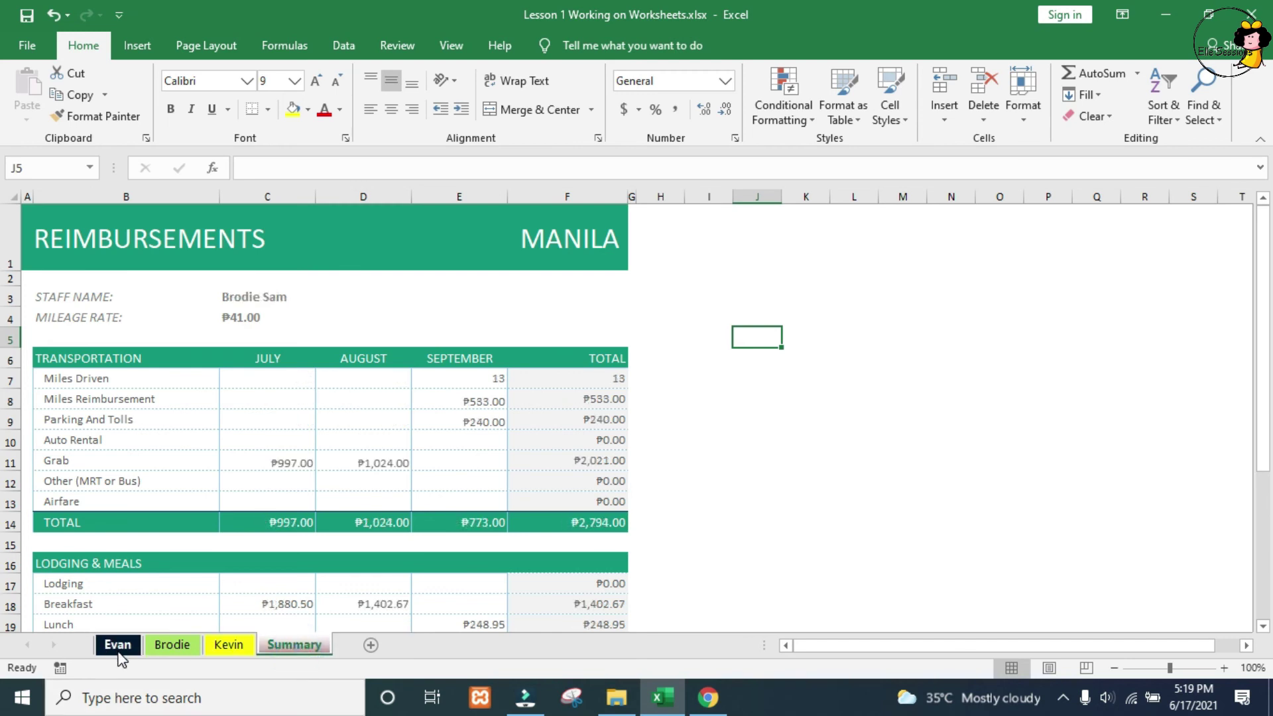
left_click(118, 645)
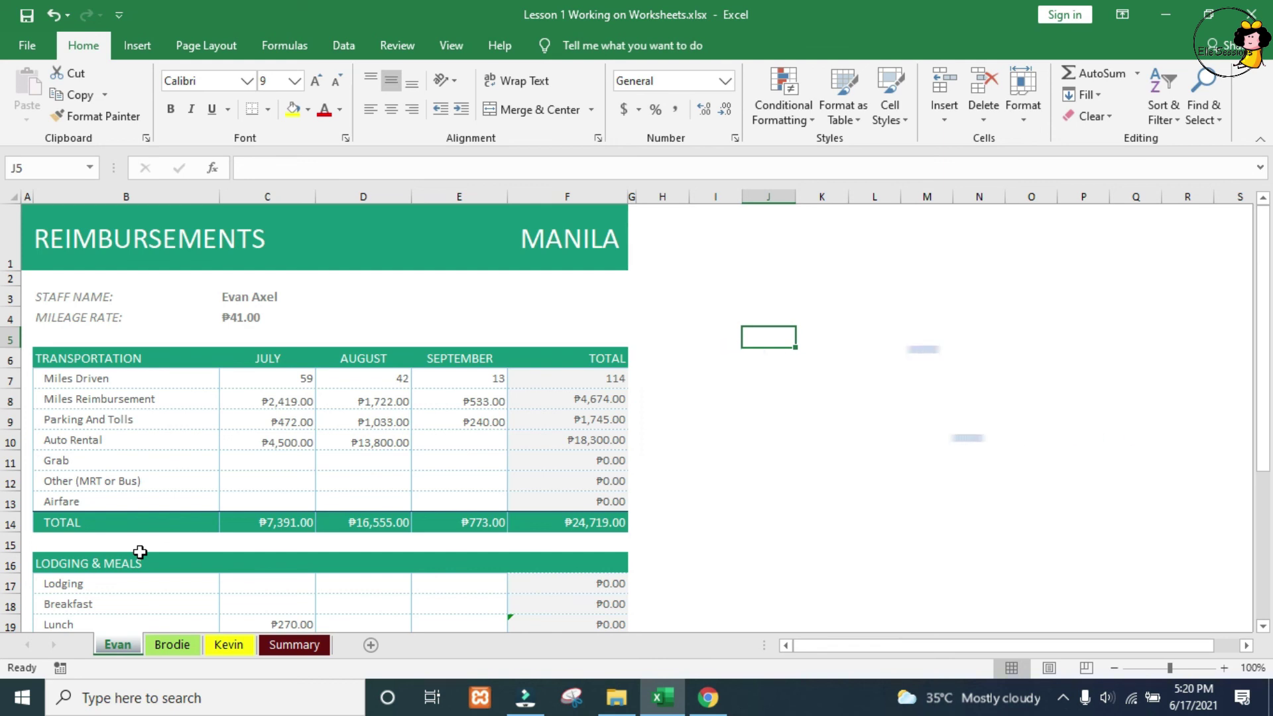
Hide the Summary worksheet and unhide it again
right_click(287, 650)
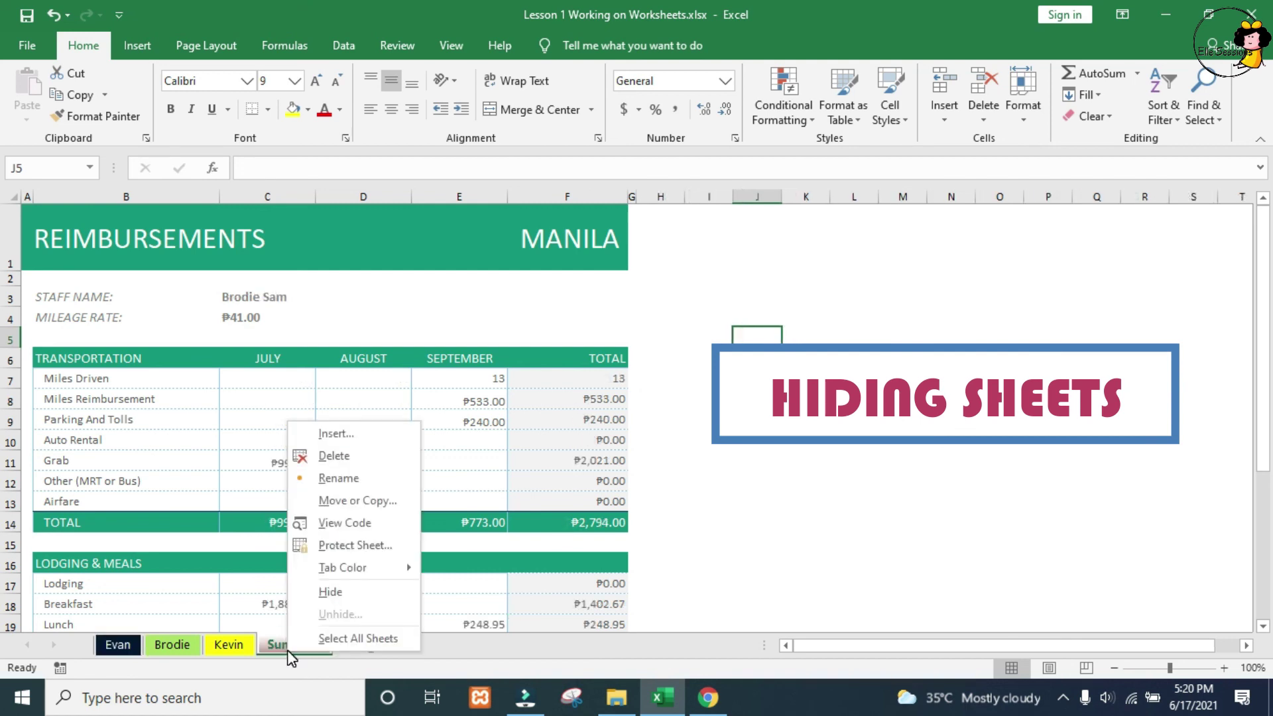
left_click(324, 592)
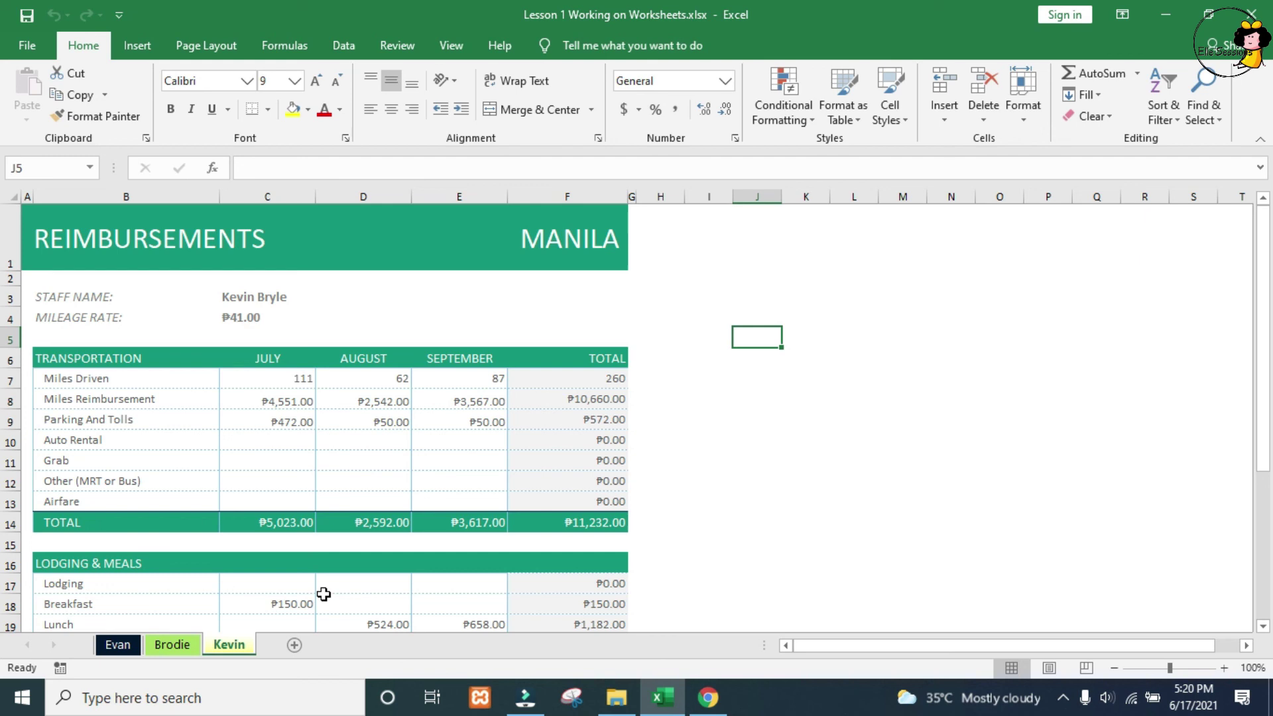
right_click(233, 651)
left_click(260, 614)
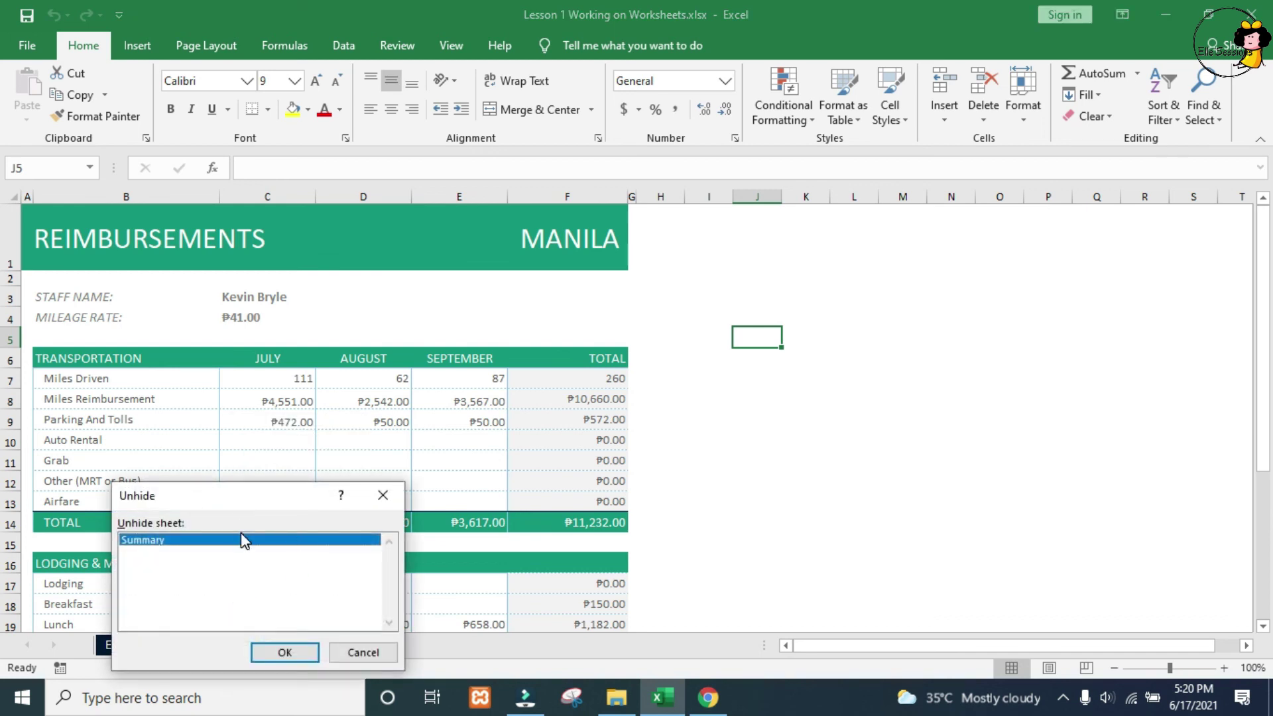
left_click(265, 540)
left_click(290, 651)
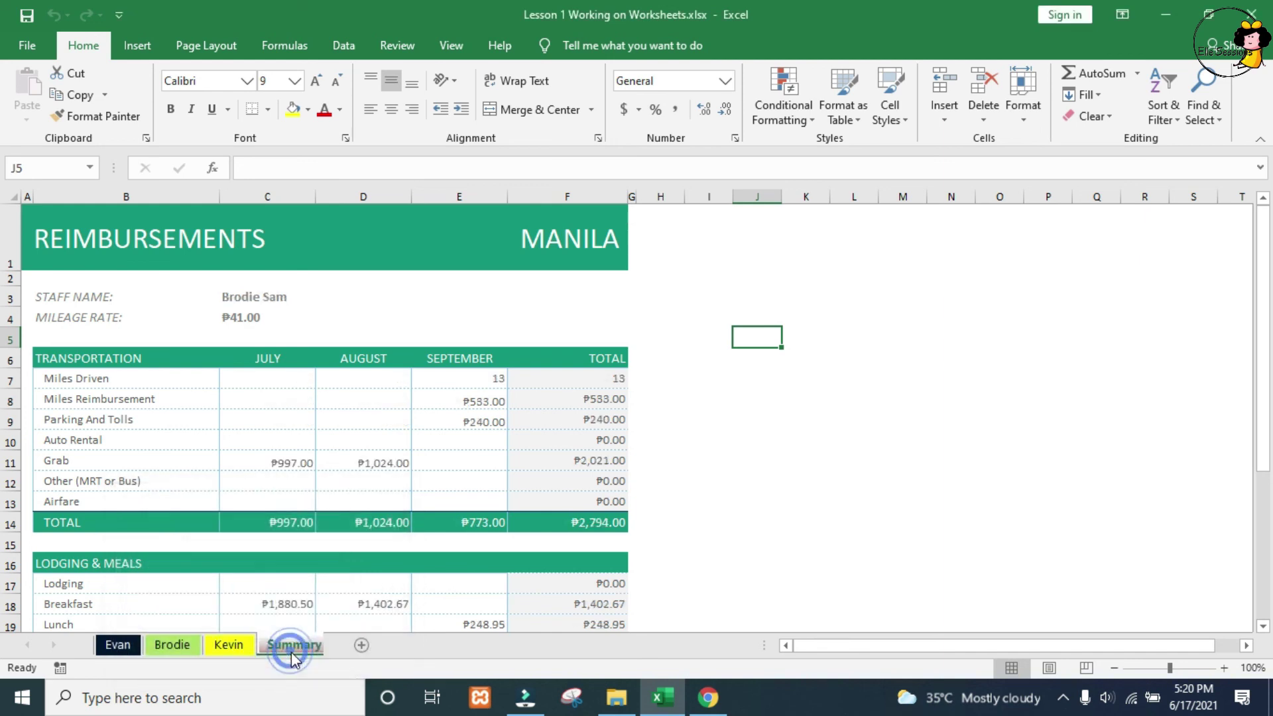